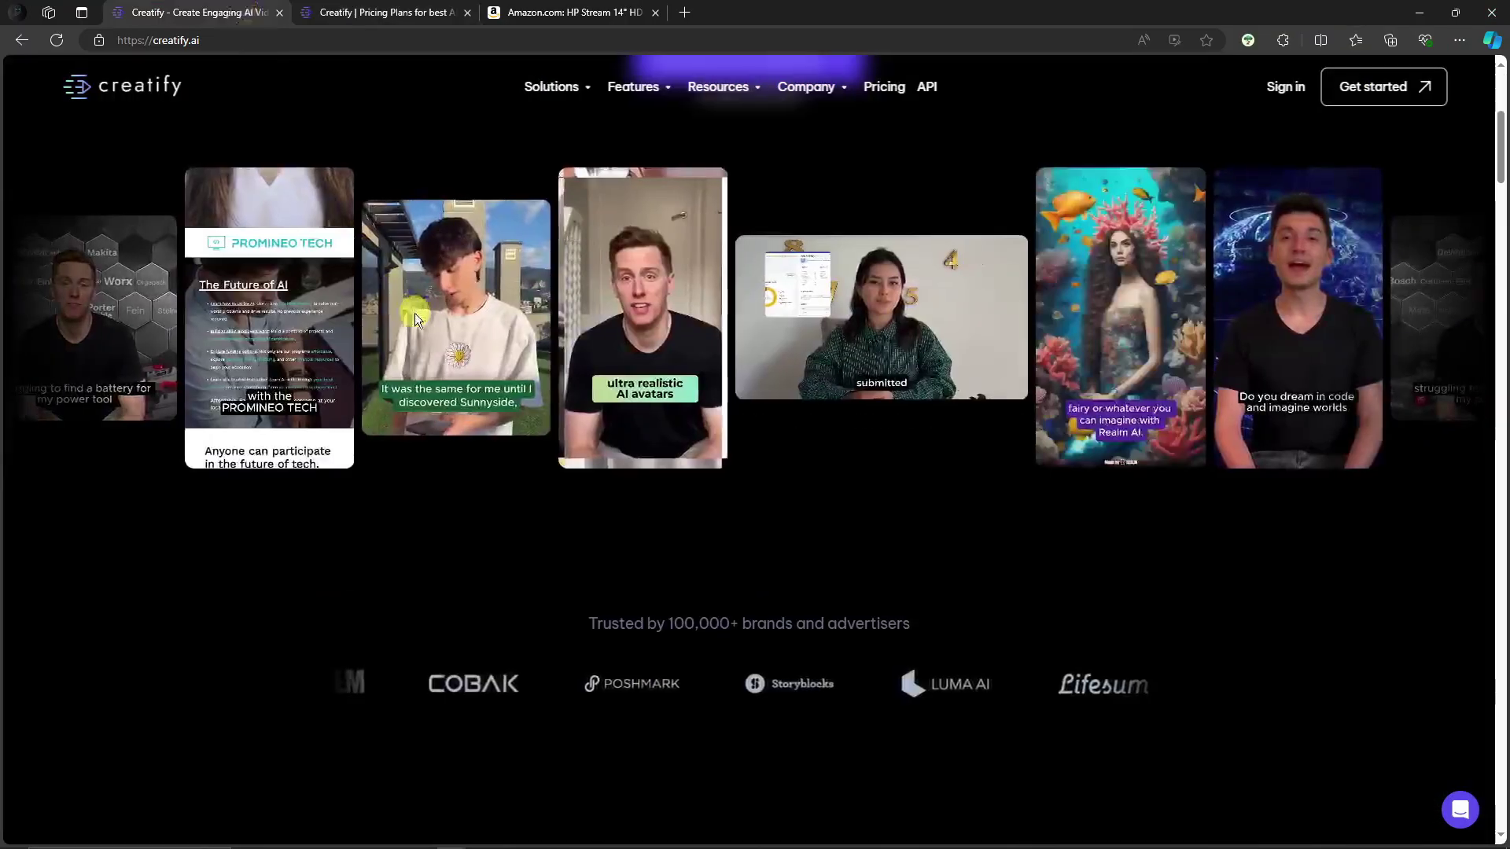
# Review the Creatify home page and compare the Free, Creator, Business and Enterprise pricing plans
pyautogui.scroll(5, 441, 435)
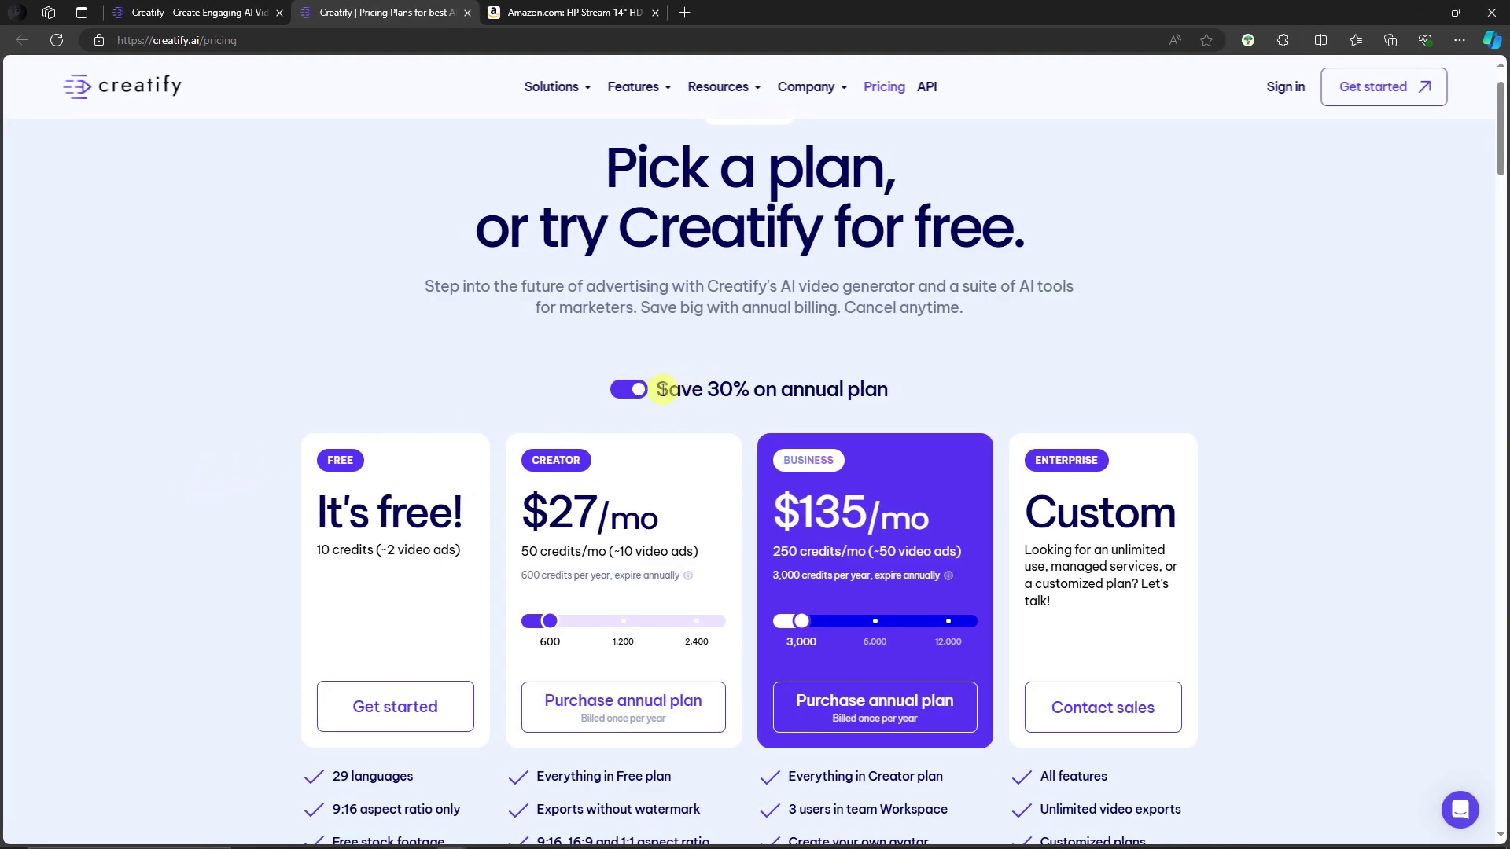
pyautogui.scroll(-1, 483, 426)
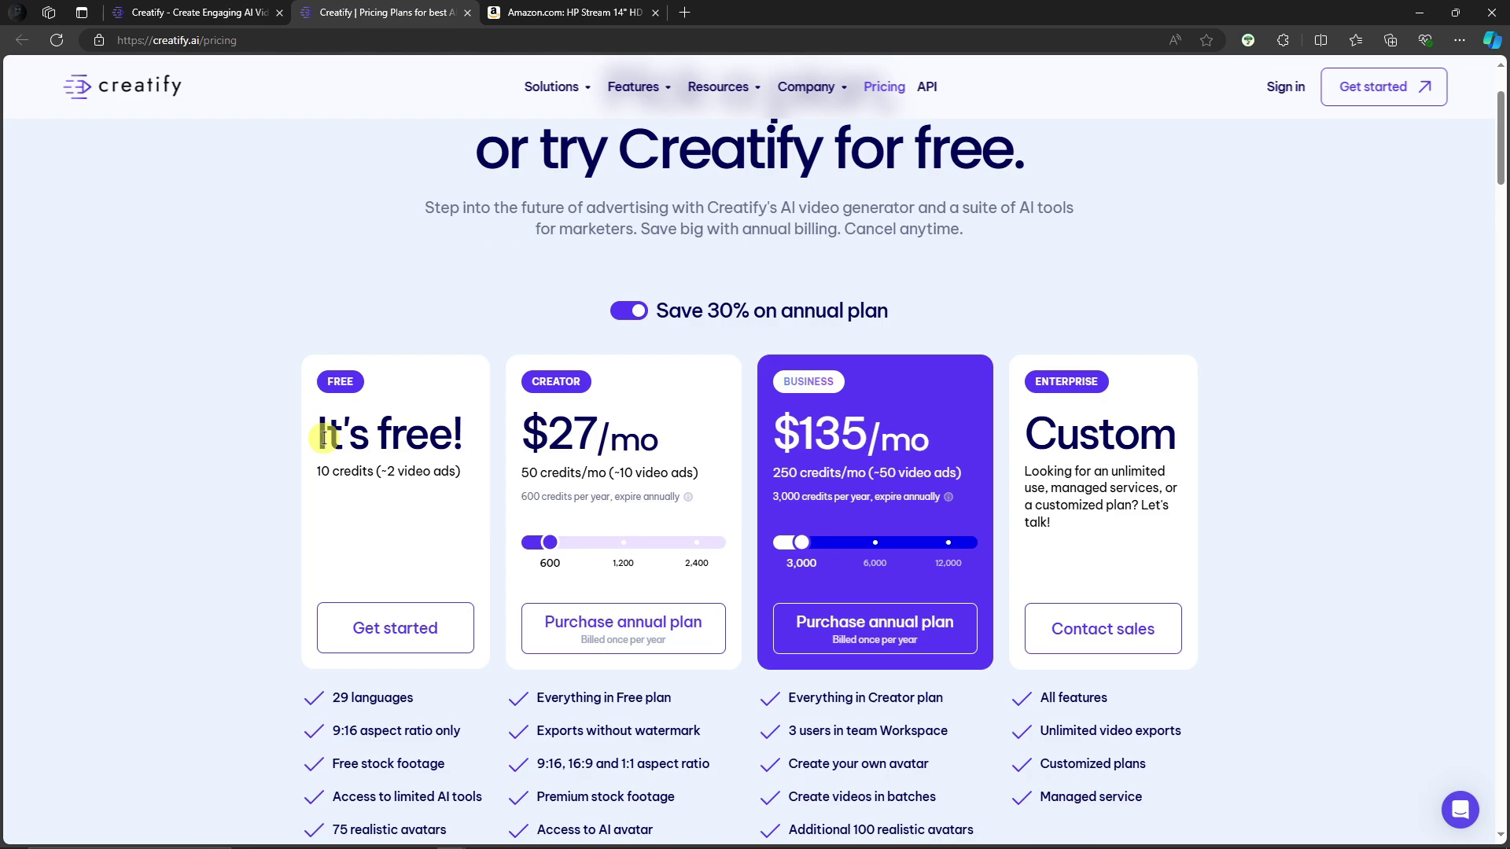
pyautogui.scroll(-2, 340, 444)
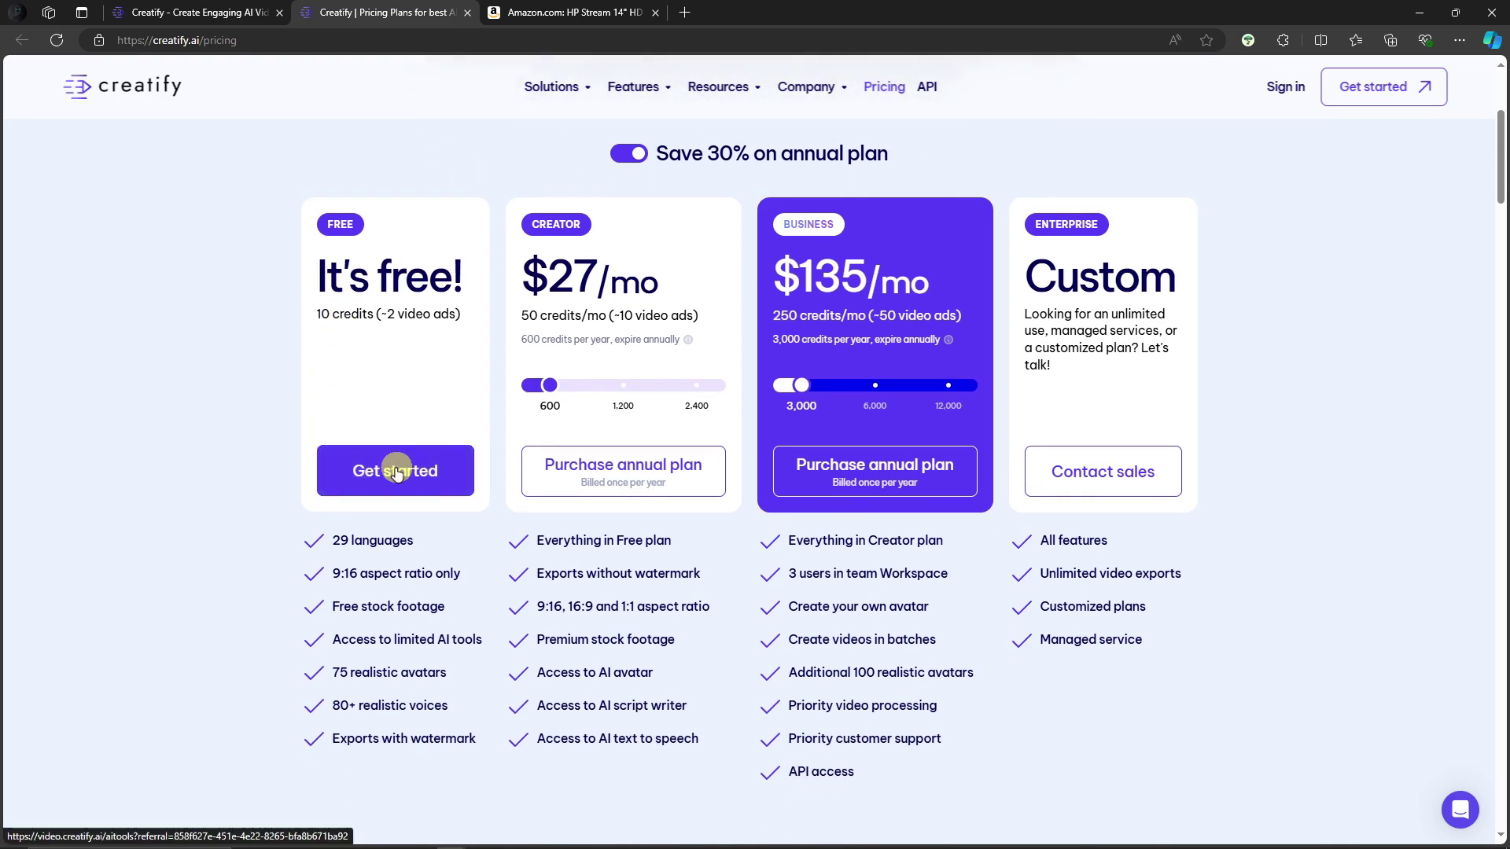
pyautogui.scroll(3, 408, 489)
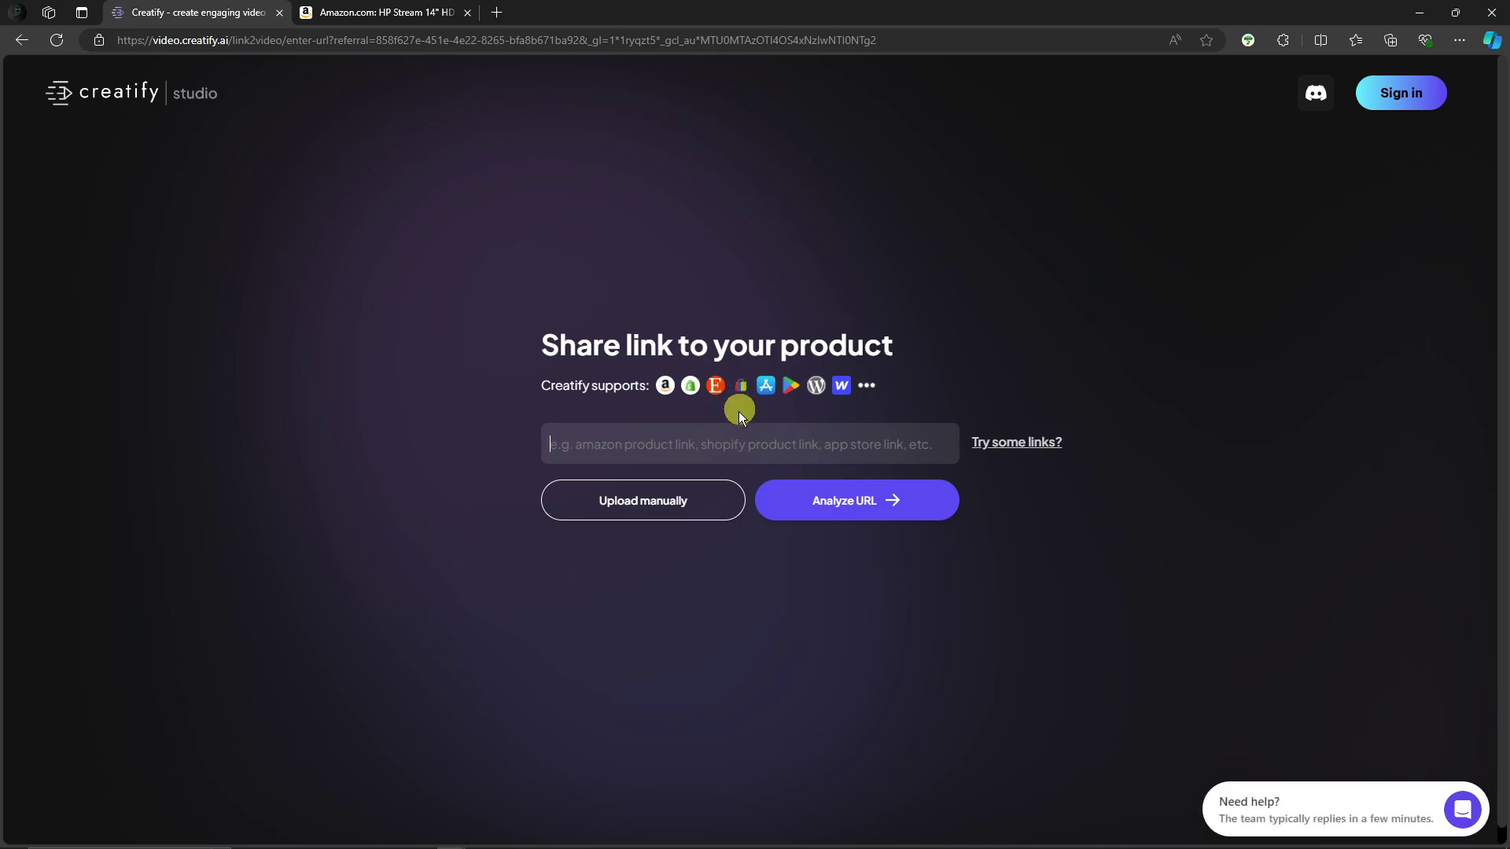
# Copy the HP Stream 14" laptop's Amazon page address and paste it as the product link
pyautogui.click(673, 449)
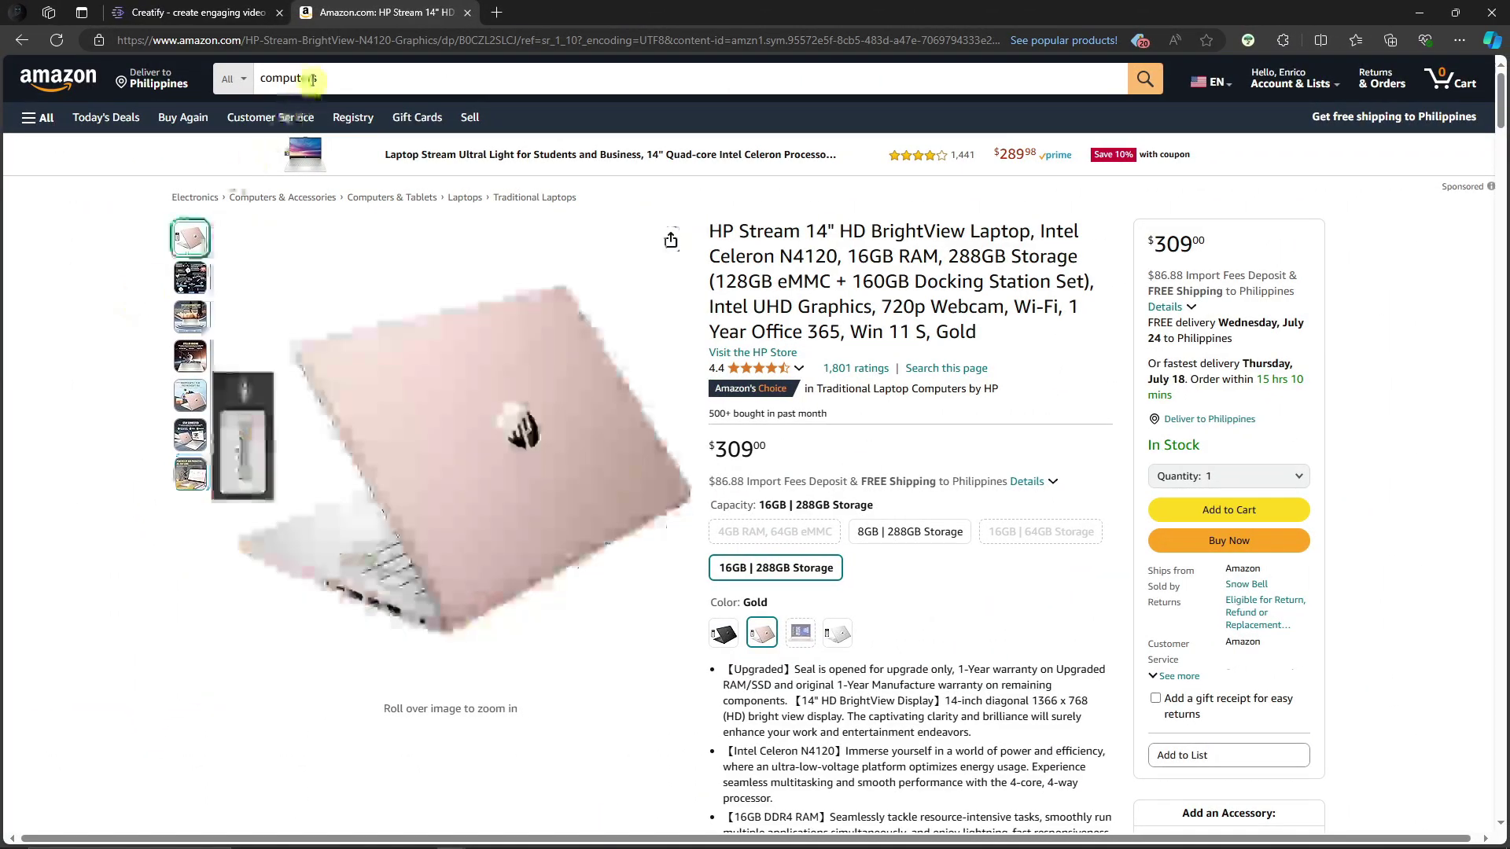
pyautogui.doubleClick(322, 40)
pyautogui.tripleClick(323, 40)
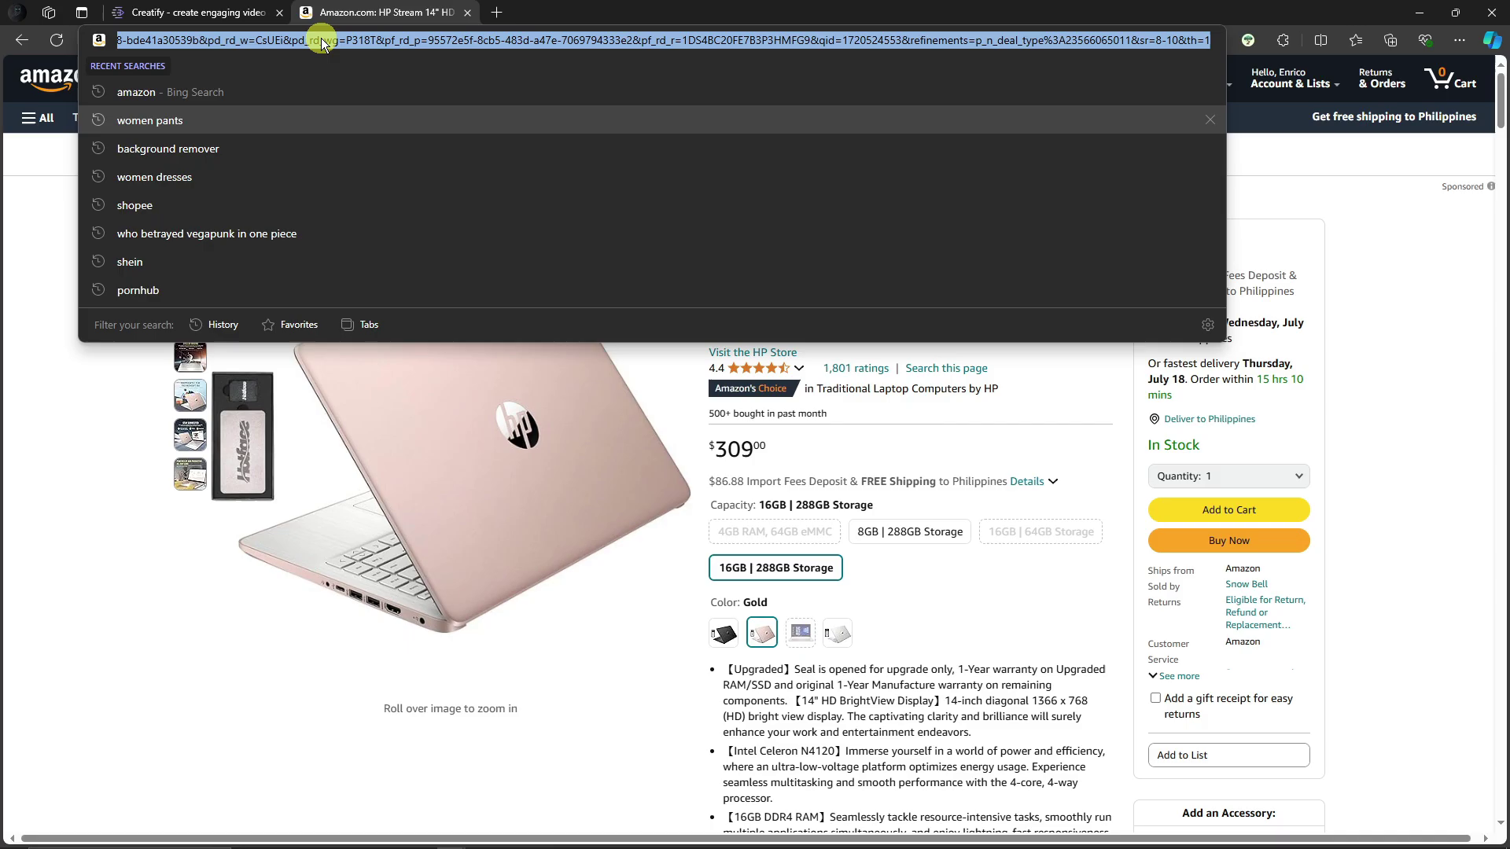
pyautogui.press('BackSpace')
pyautogui.click(62, 555)
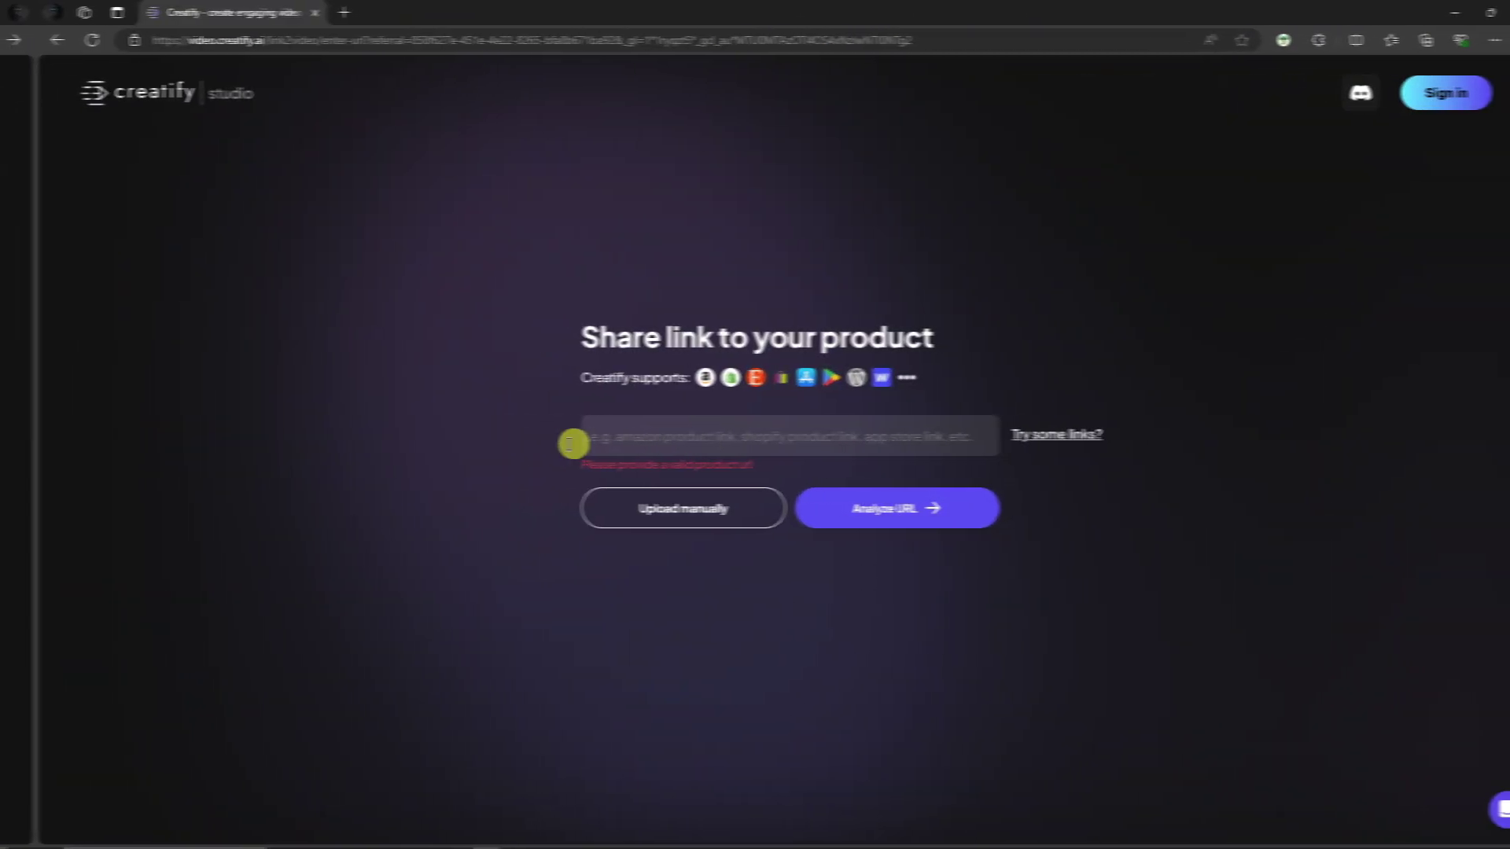
pyautogui.hotkey('ctrl', 'v')
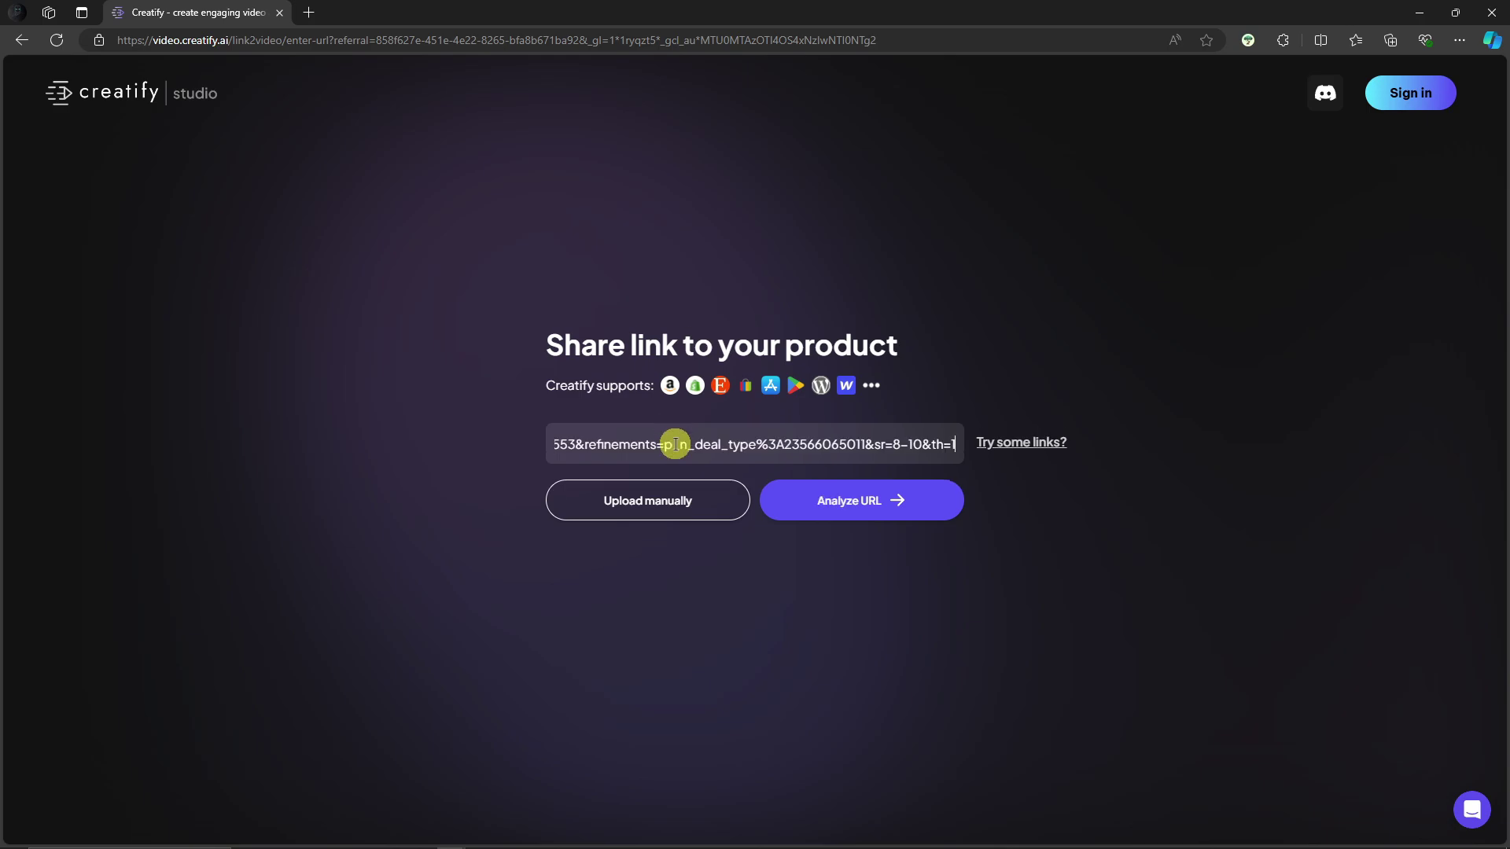
# Analyze the pasted product URL and sign up with a Google account
pyautogui.click(878, 505)
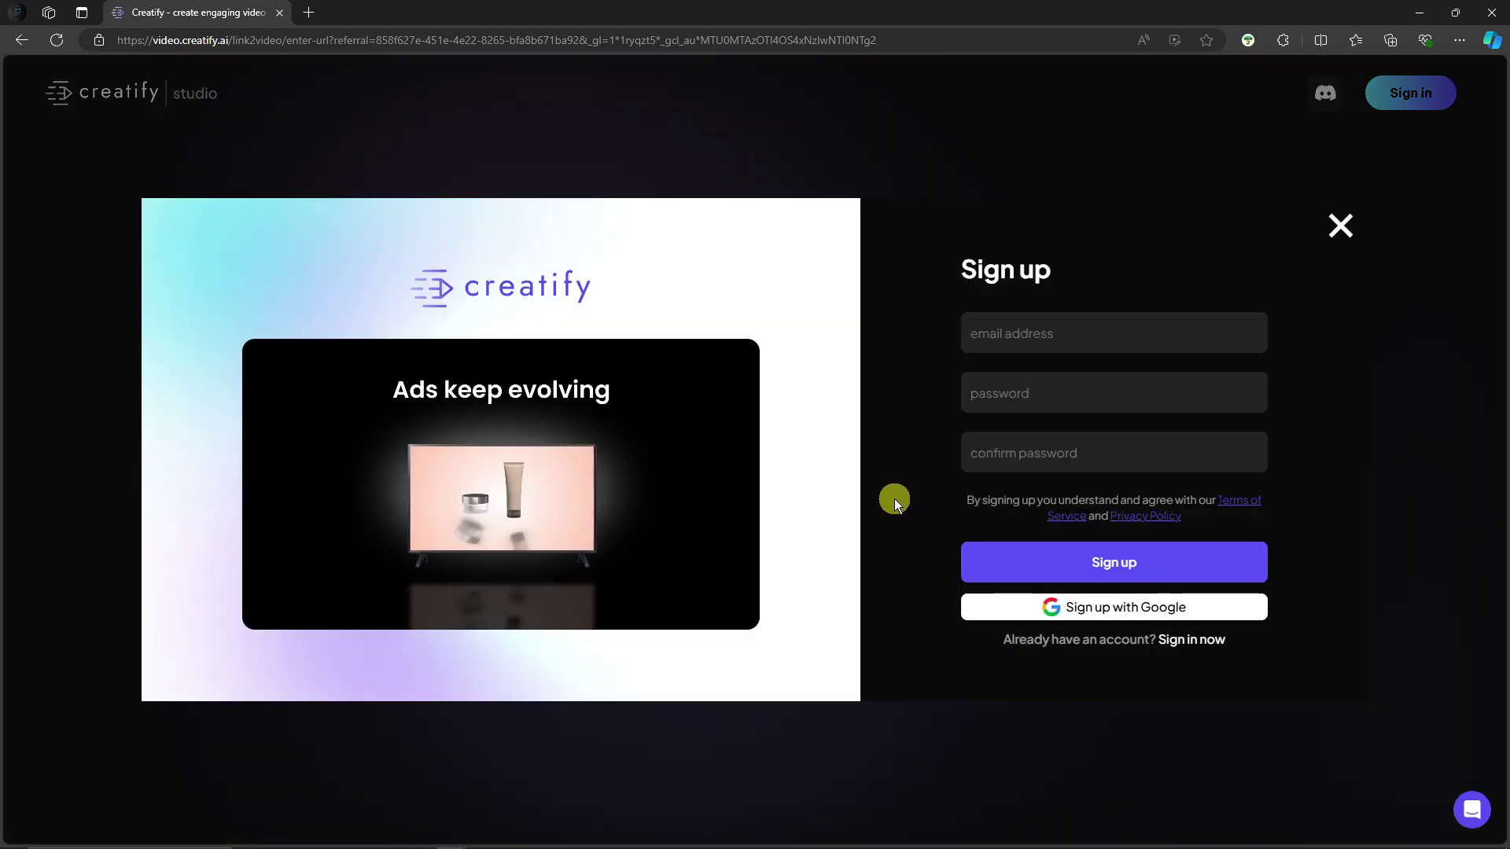
pyautogui.click(1104, 611)
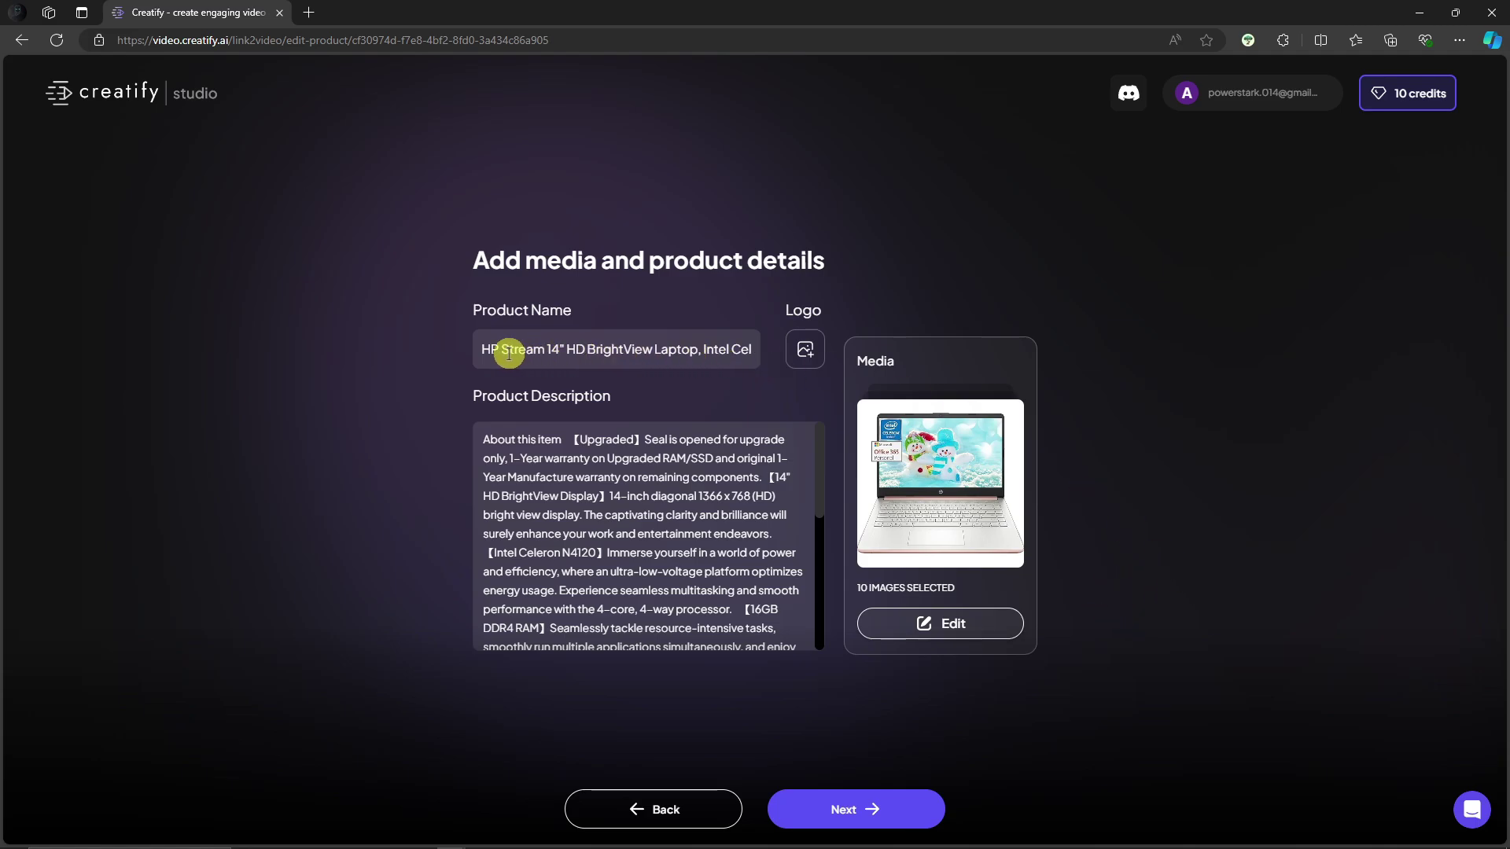
# Upload the Downloads image of the guy with fire powers as the product's logo
pyautogui.moveTo(513, 348); pyautogui.dragTo(753, 344)
pyautogui.click(507, 311)
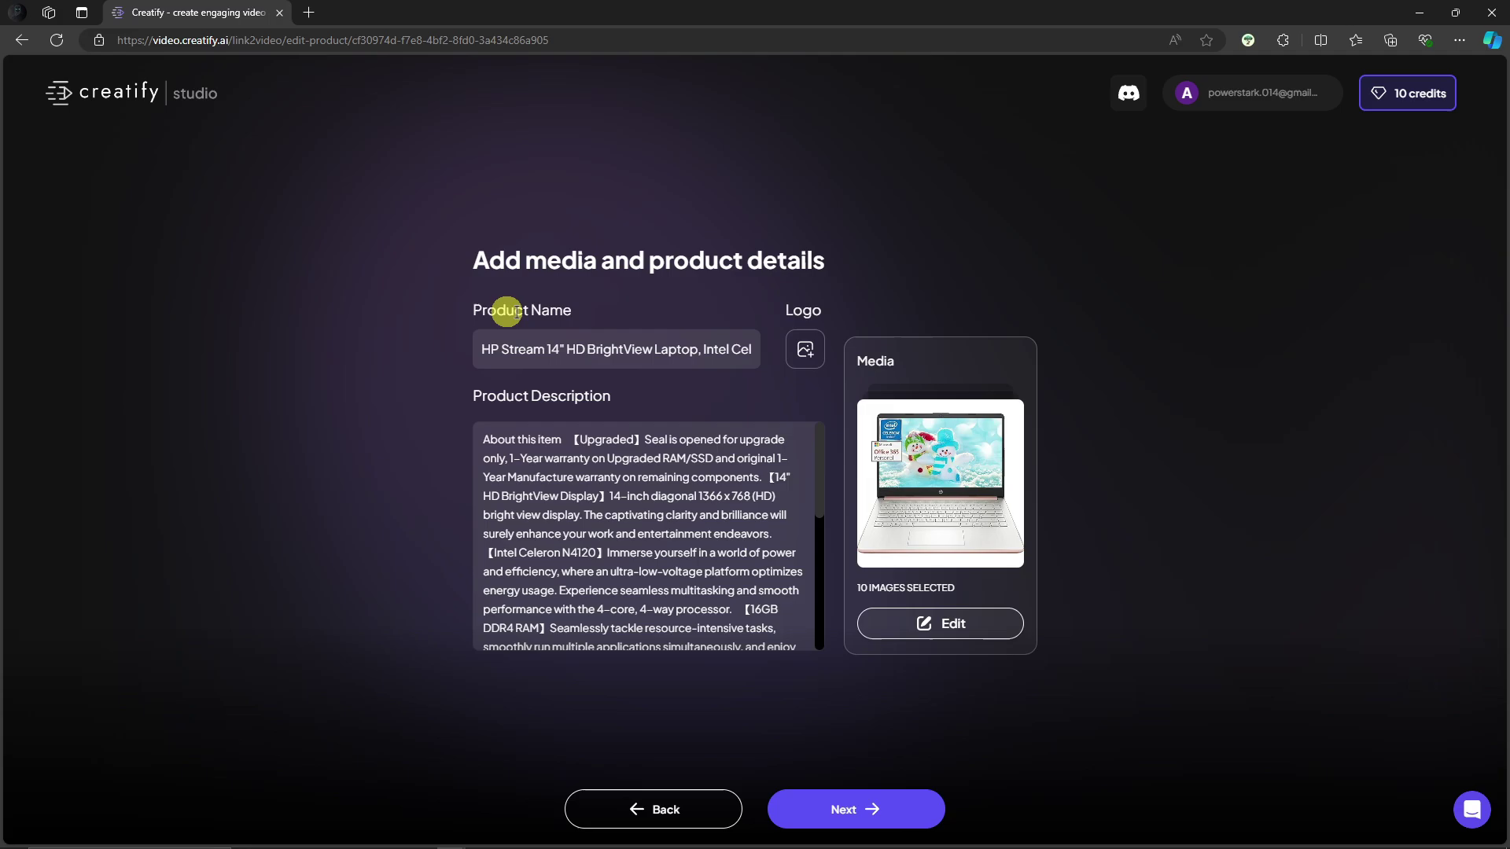
pyautogui.click(807, 350)
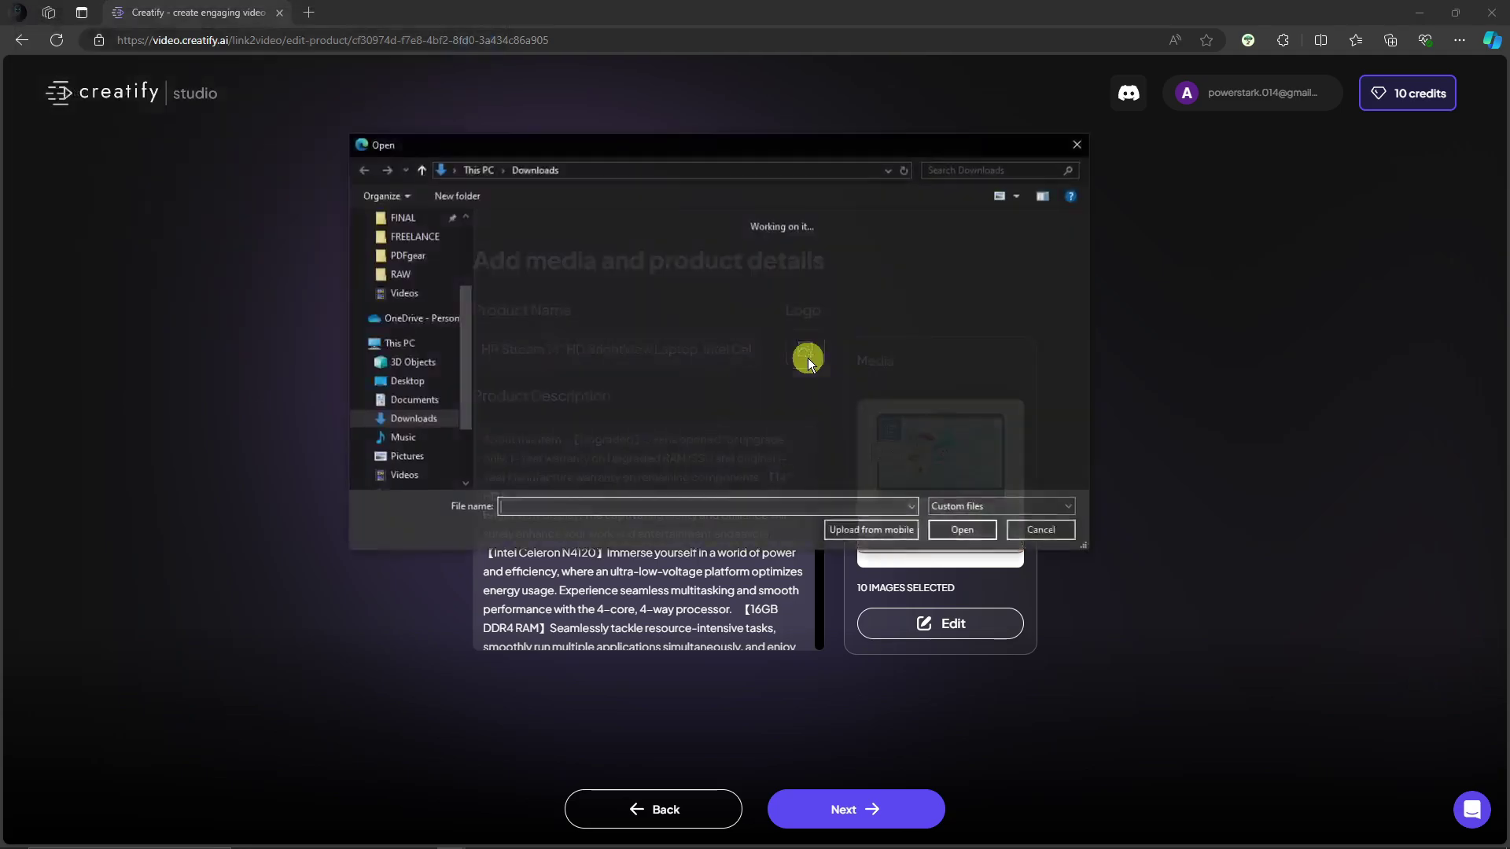
pyautogui.scroll(-6, 680, 367)
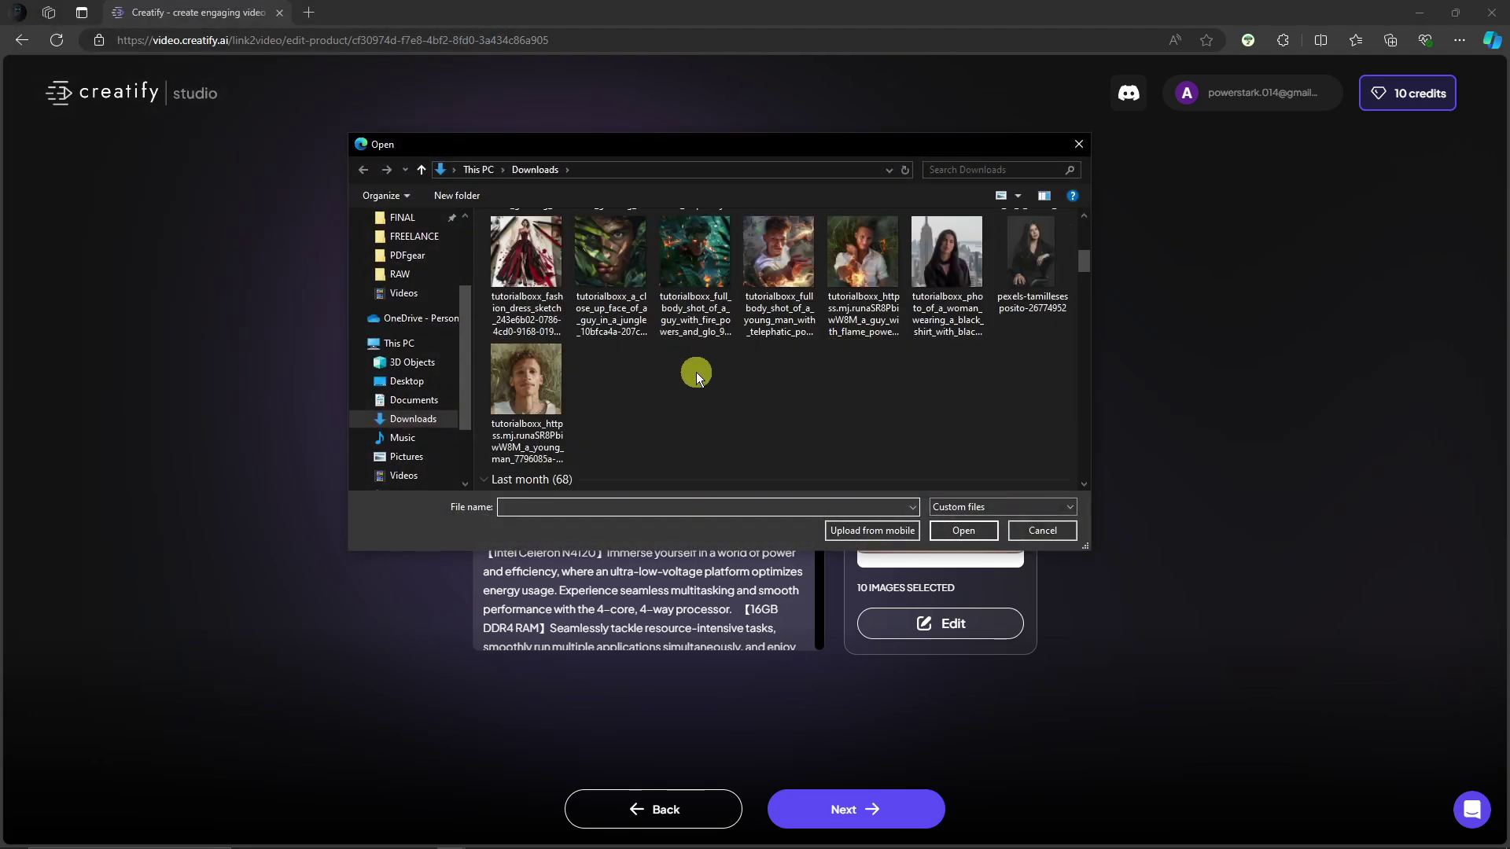
pyautogui.doubleClick(697, 284)
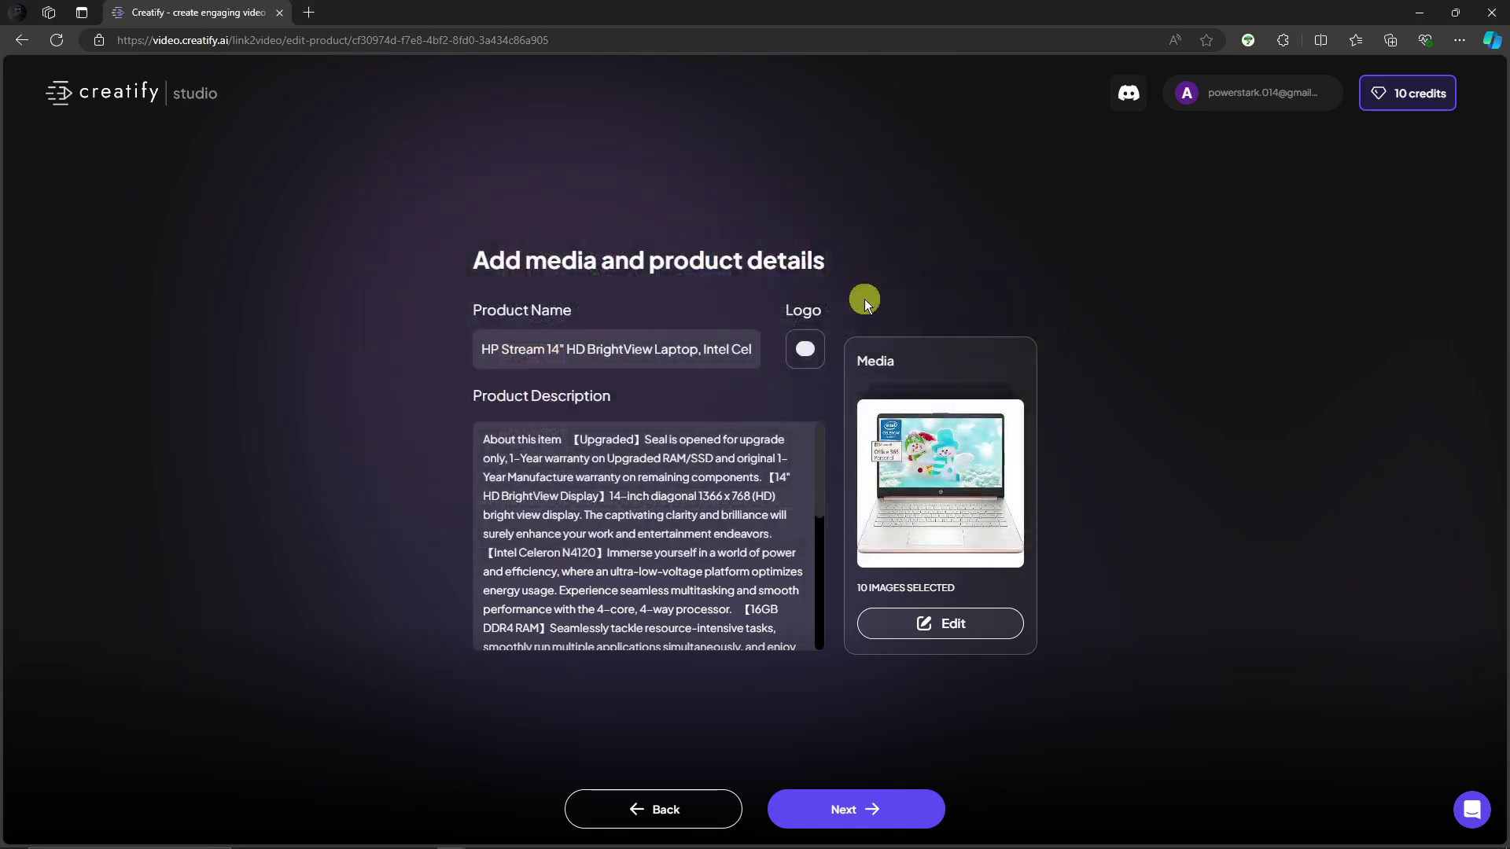
# Read through the imported product description from beginning to end
pyautogui.click(515, 431)
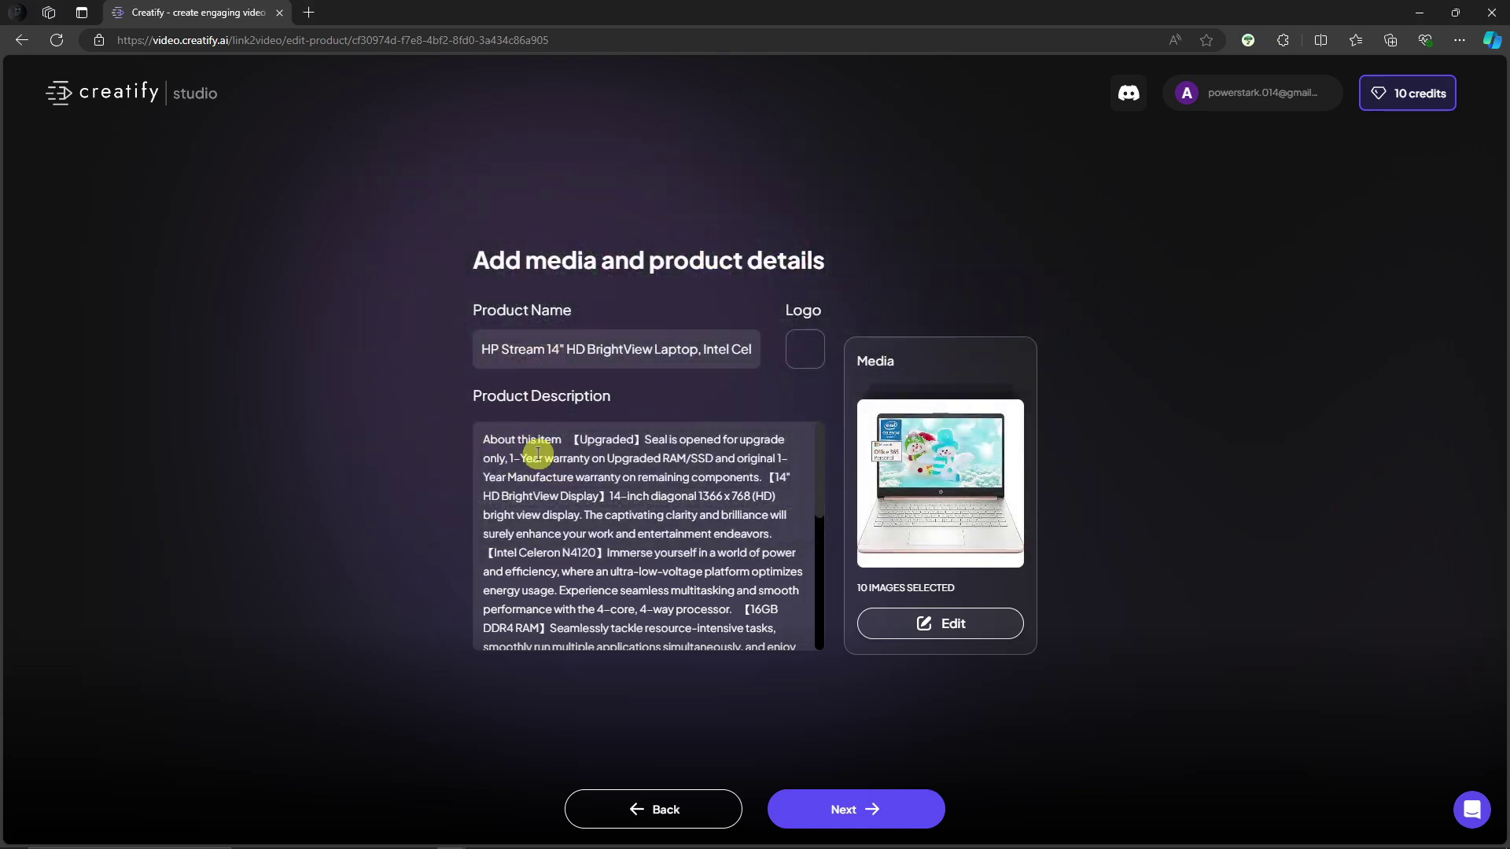
pyautogui.scroll(-1, 569, 499)
pyautogui.scroll(-2, 574, 501)
pyautogui.scroll(3, 621, 547)
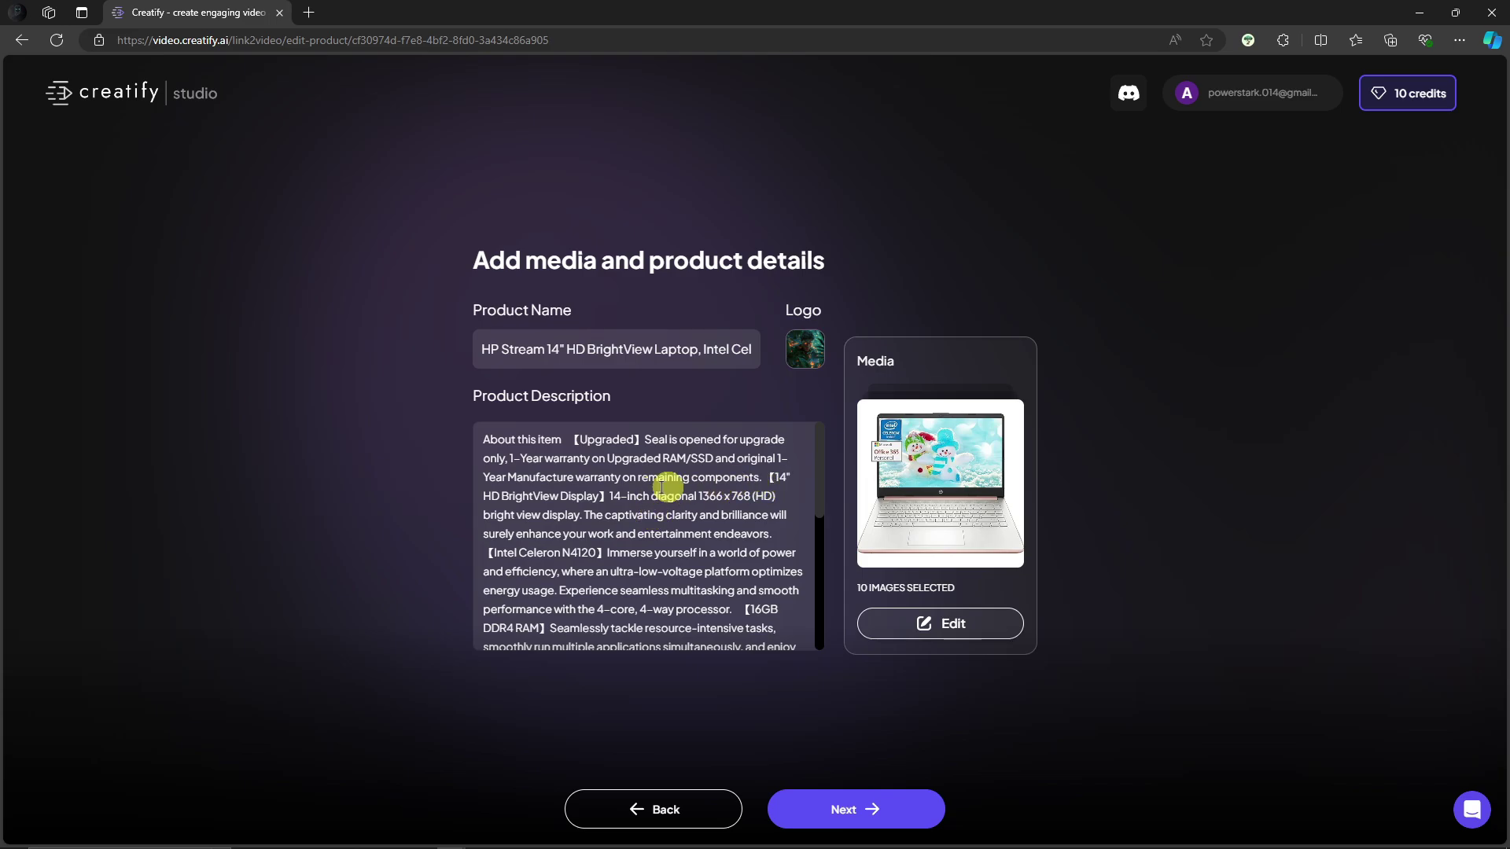
pyautogui.scroll(-1, 545, 522)
pyautogui.click(769, 531)
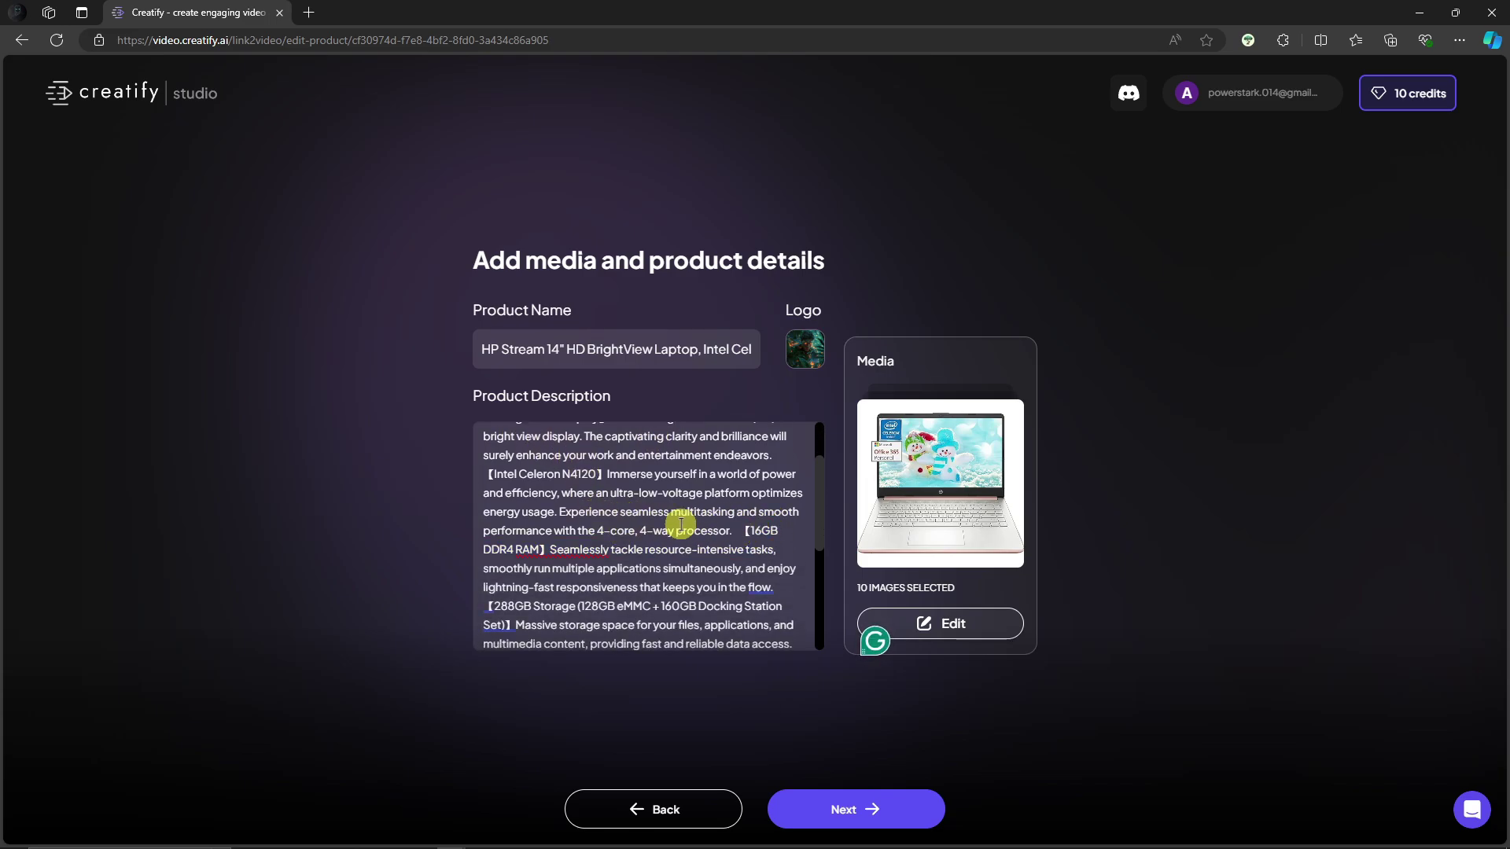
pyautogui.scroll(-5, 705, 519)
pyautogui.click(985, 599)
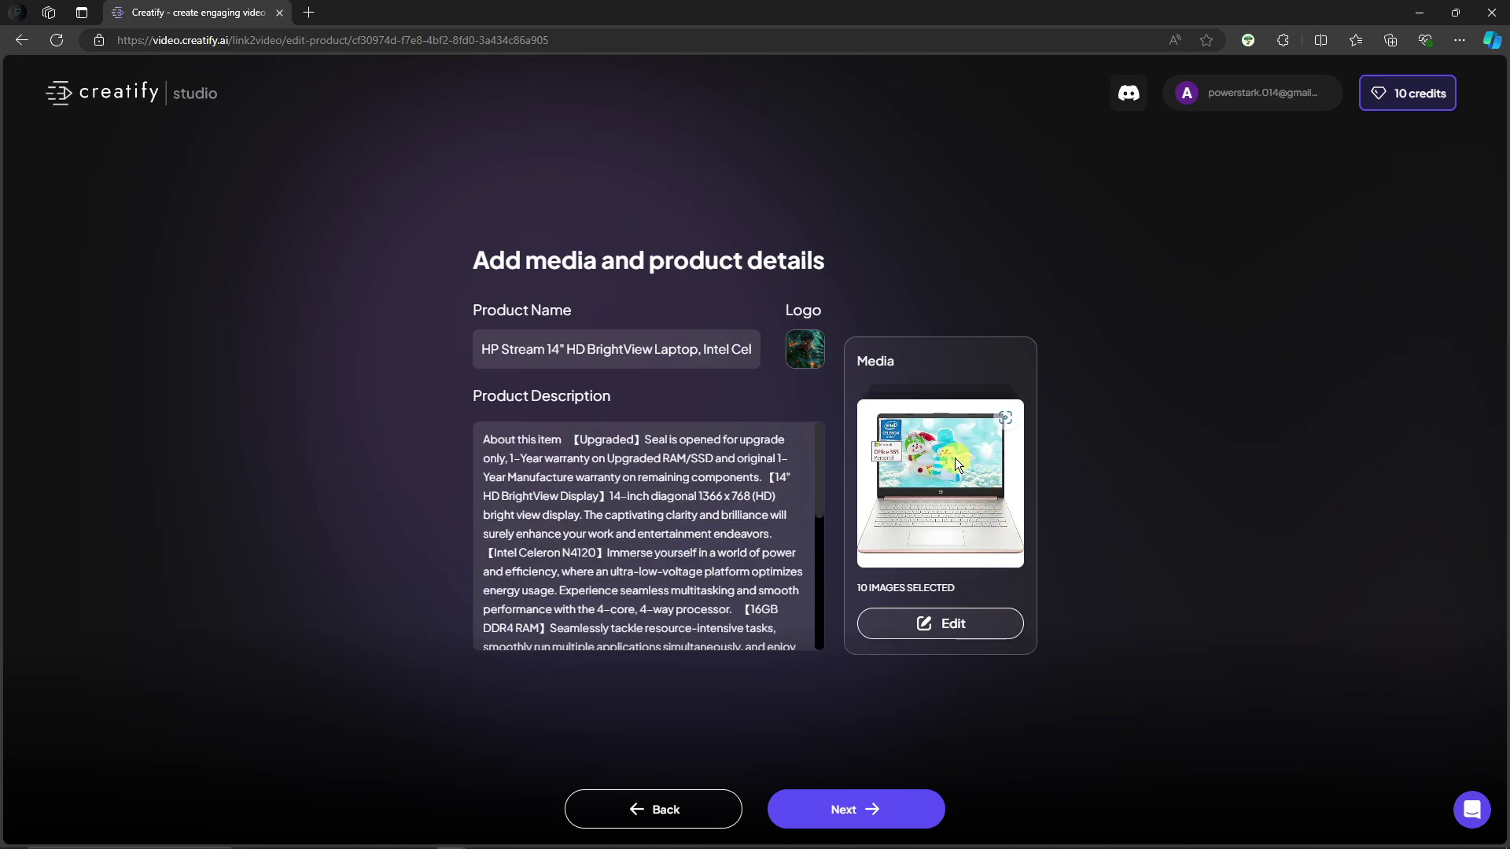
# Open the product's media gallery for editing and remove the laptop image with snowmen on its screen
pyautogui.click(947, 629)
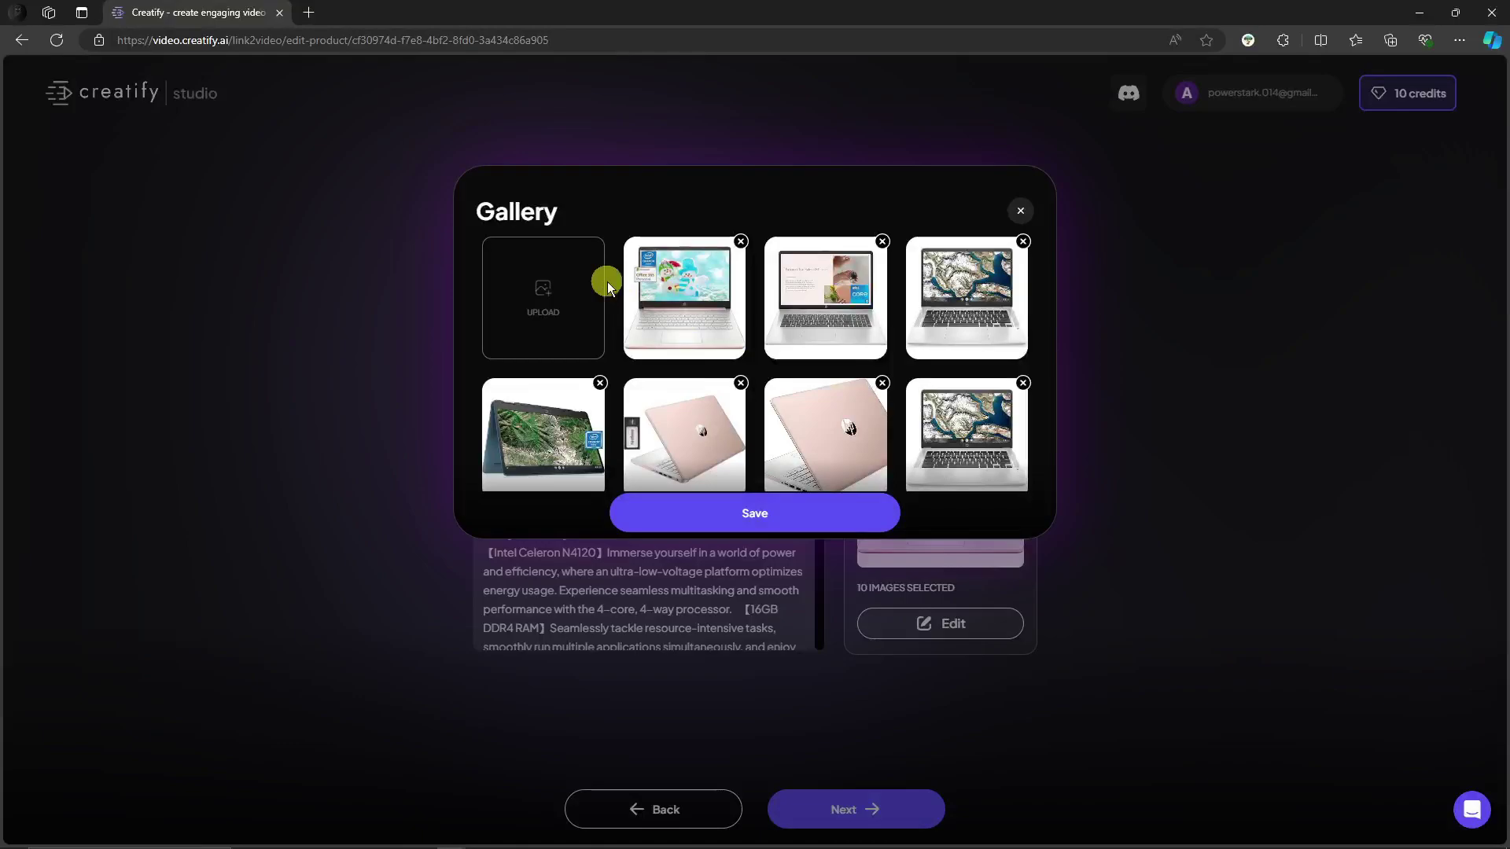
pyautogui.scroll(-3, 719, 390)
pyautogui.scroll(3, 824, 408)
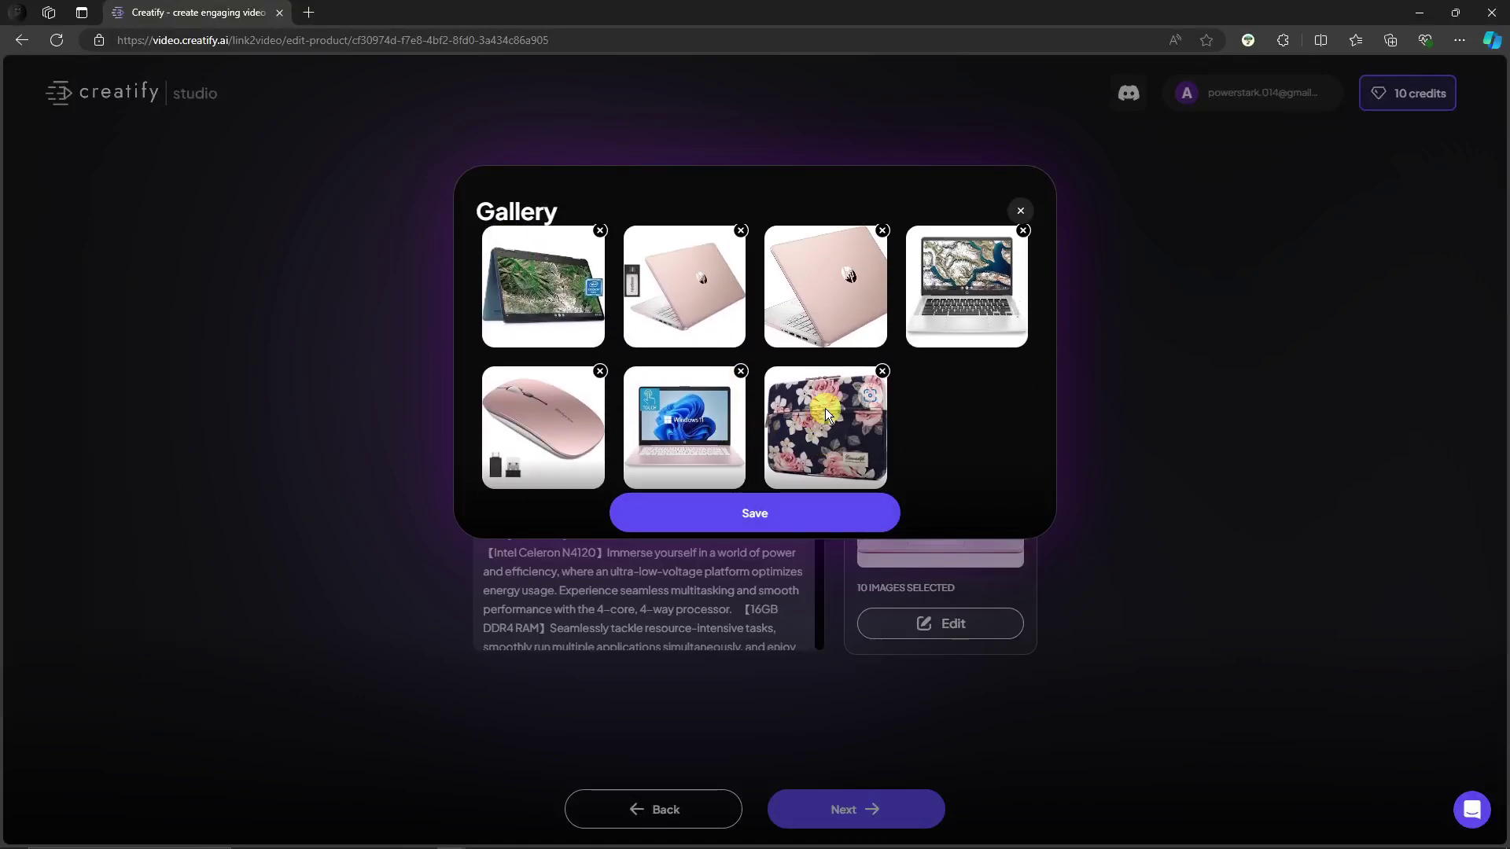
pyautogui.scroll(-3, 762, 327)
pyautogui.scroll(3, 761, 296)
pyautogui.click(741, 242)
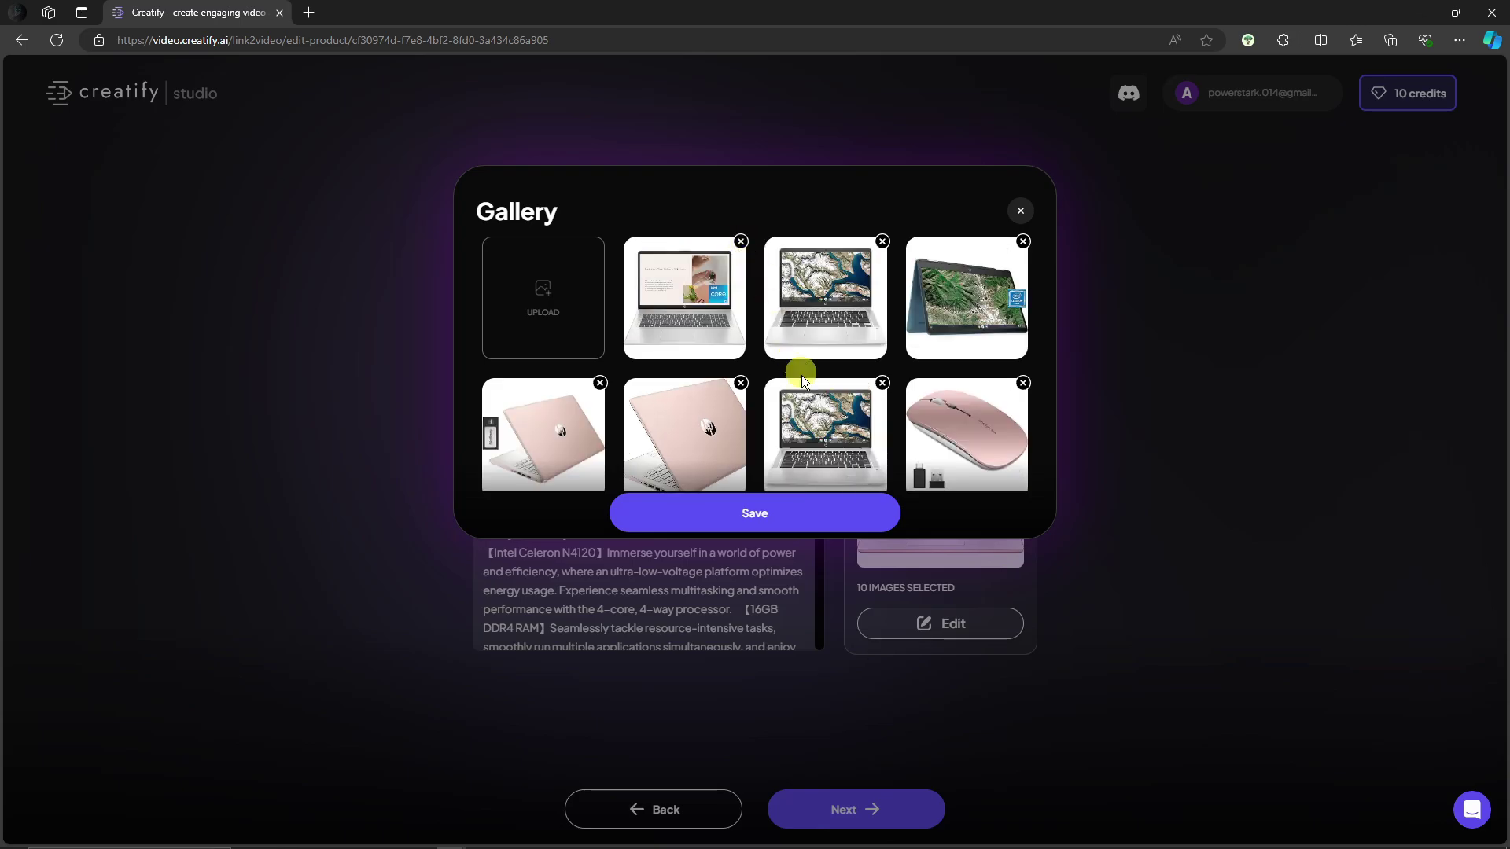
# Remove the close-up pink laptop, the silver laptop with the Core badge and the duplicate map-wallpaper laptop from the gallery
pyautogui.scroll(-3, 820, 382)
pyautogui.scroll(1, 791, 379)
pyautogui.click(739, 273)
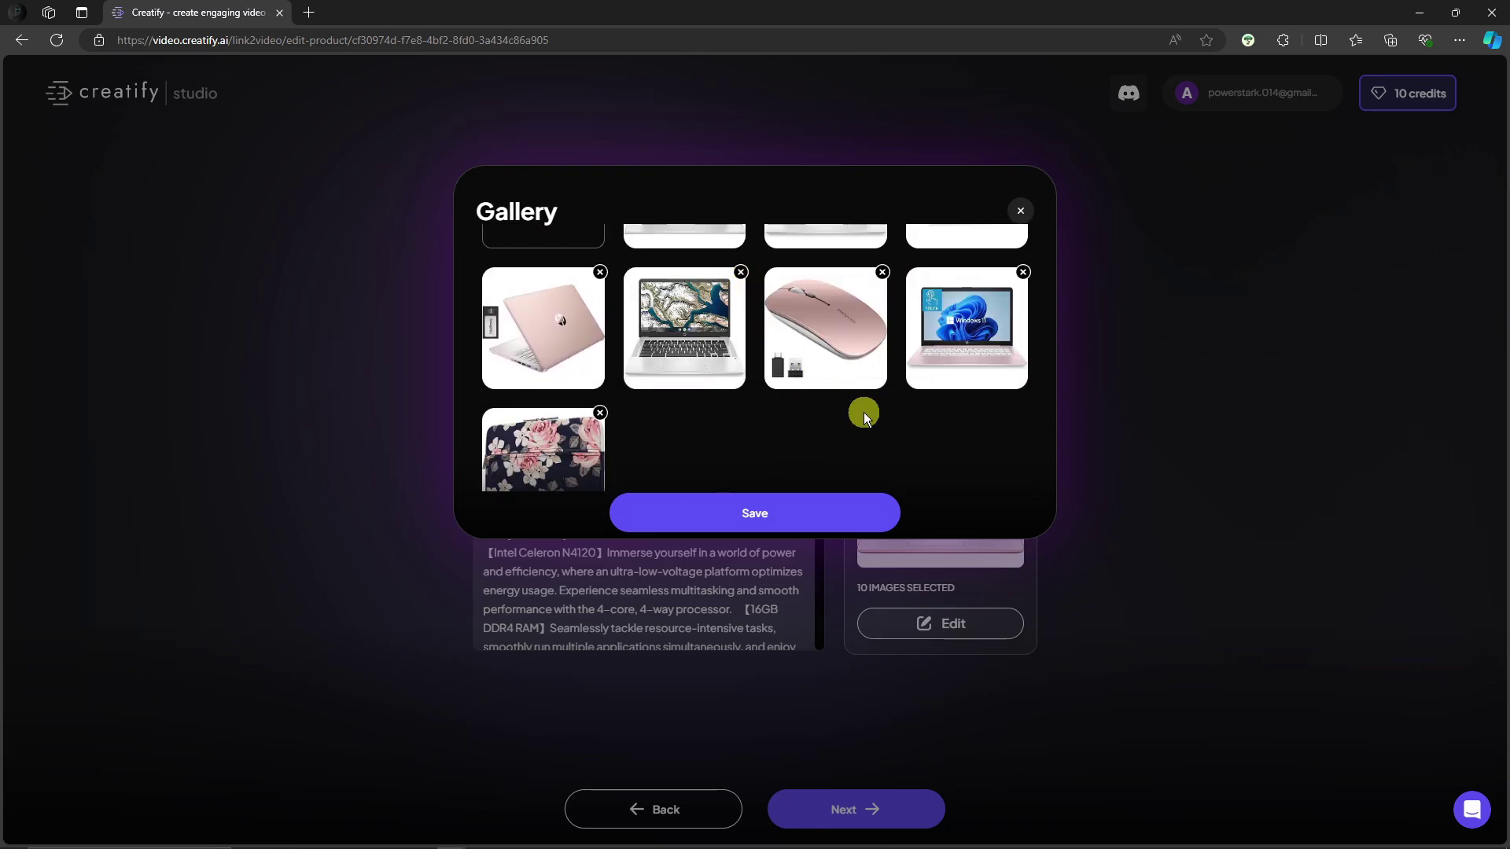
pyautogui.scroll(3, 786, 429)
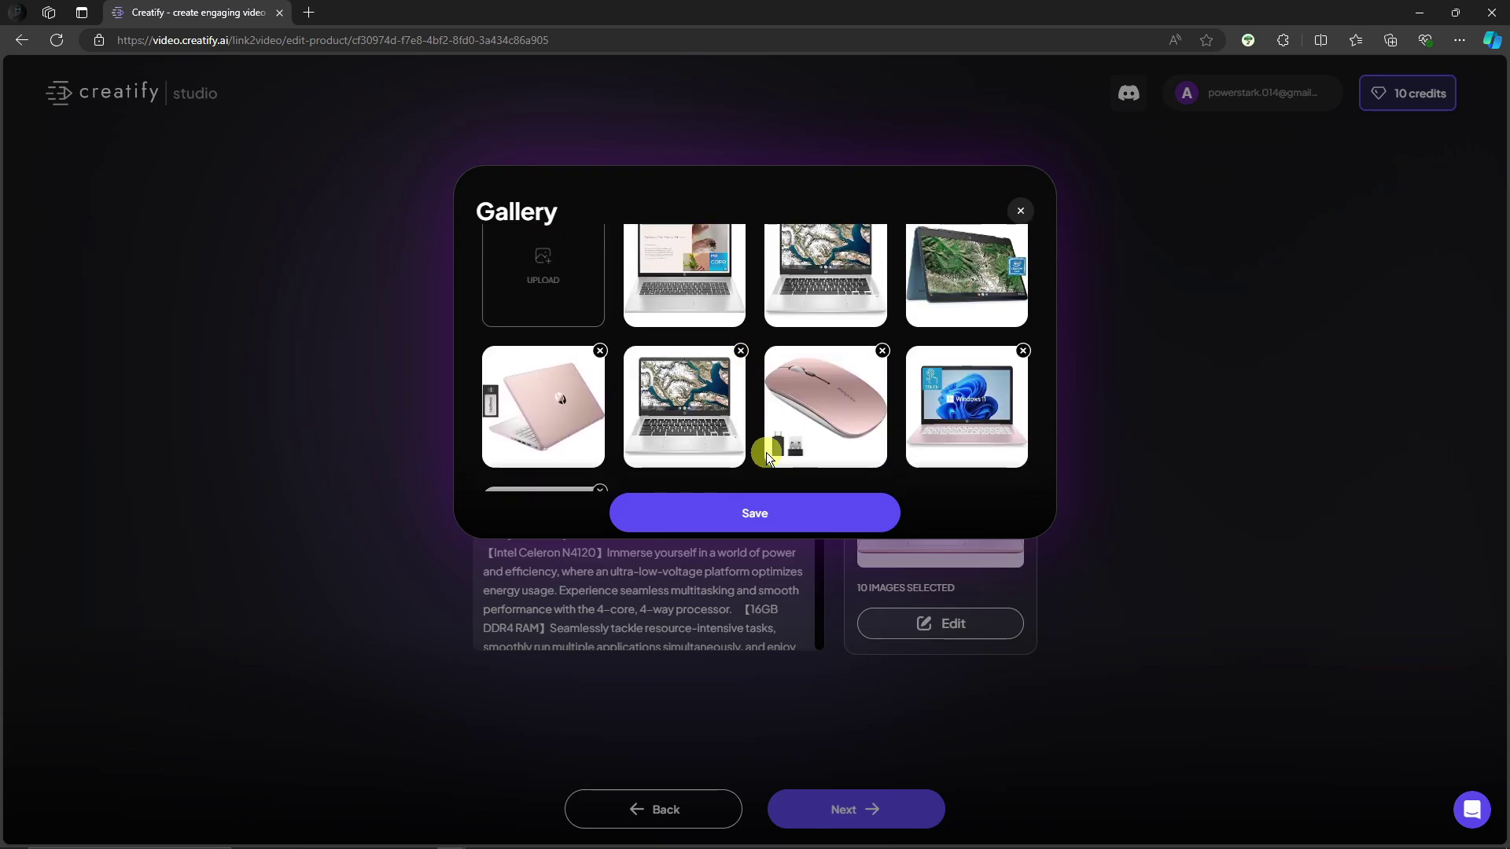
pyautogui.click(742, 241)
pyautogui.scroll(-1, 855, 349)
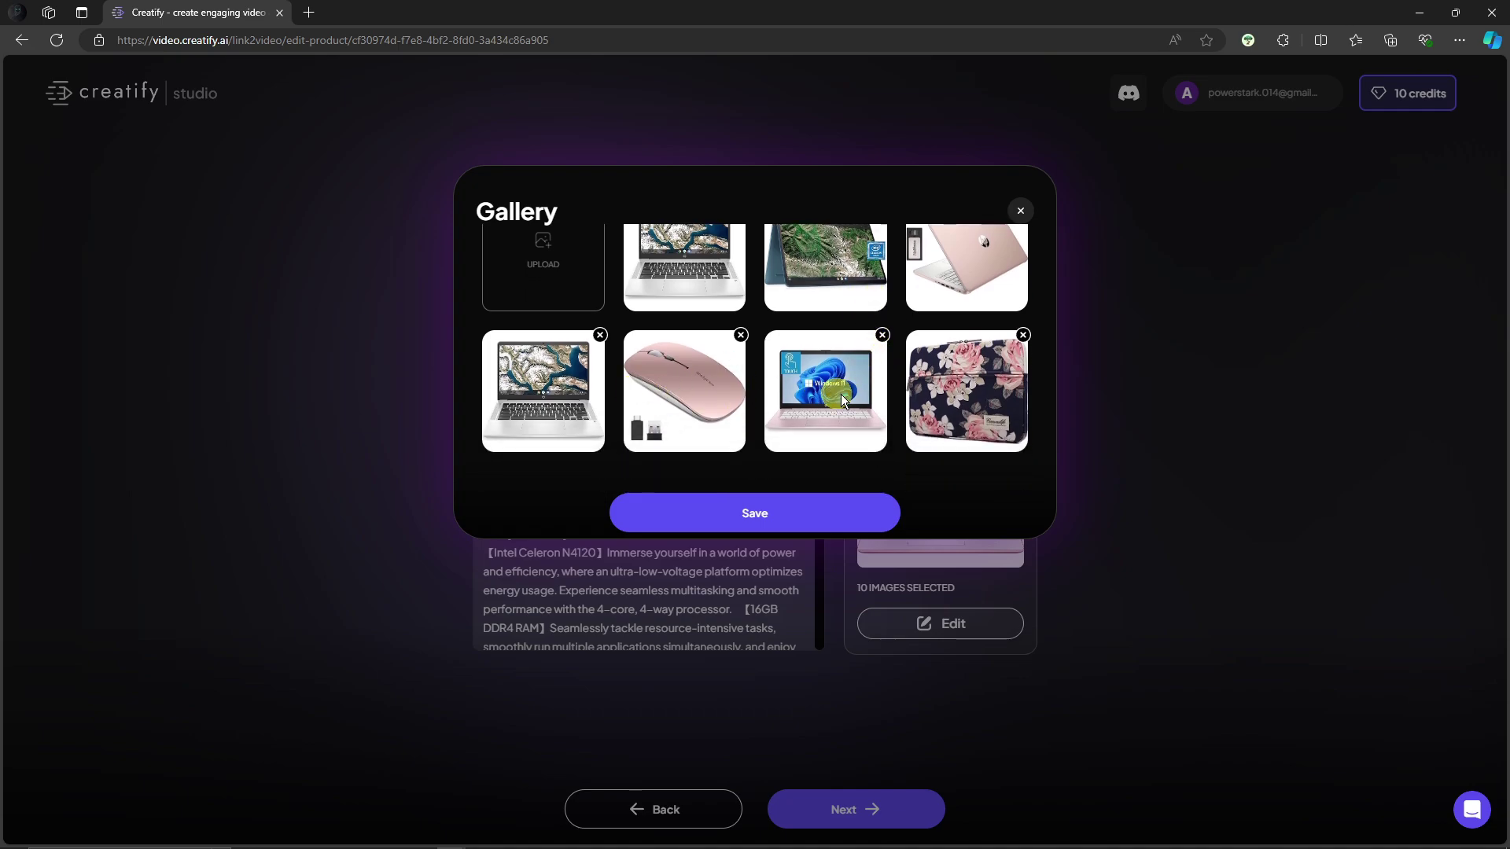
pyautogui.scroll(1, 887, 370)
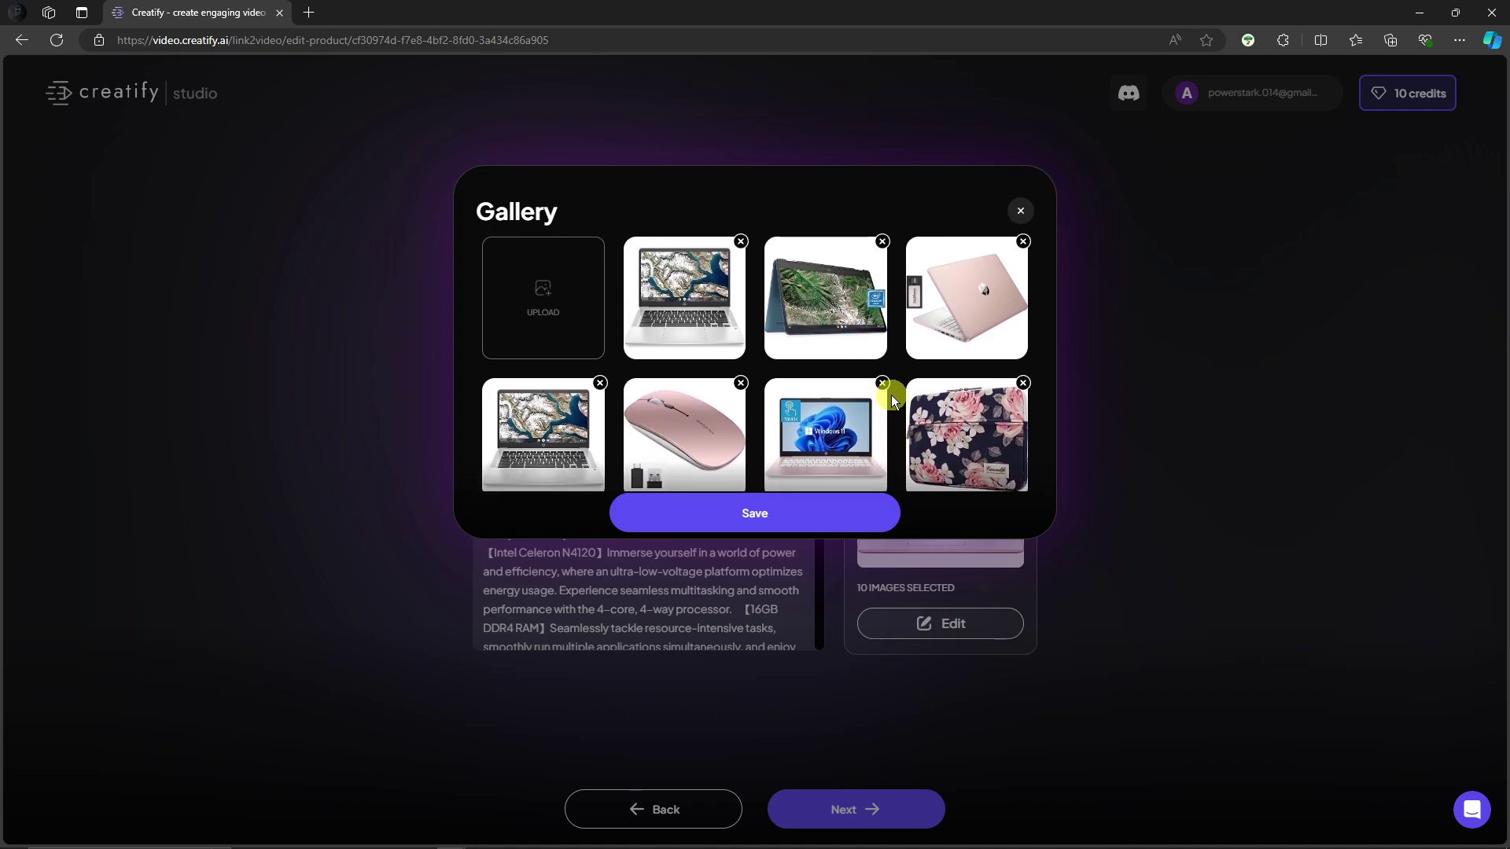
pyautogui.click(600, 383)
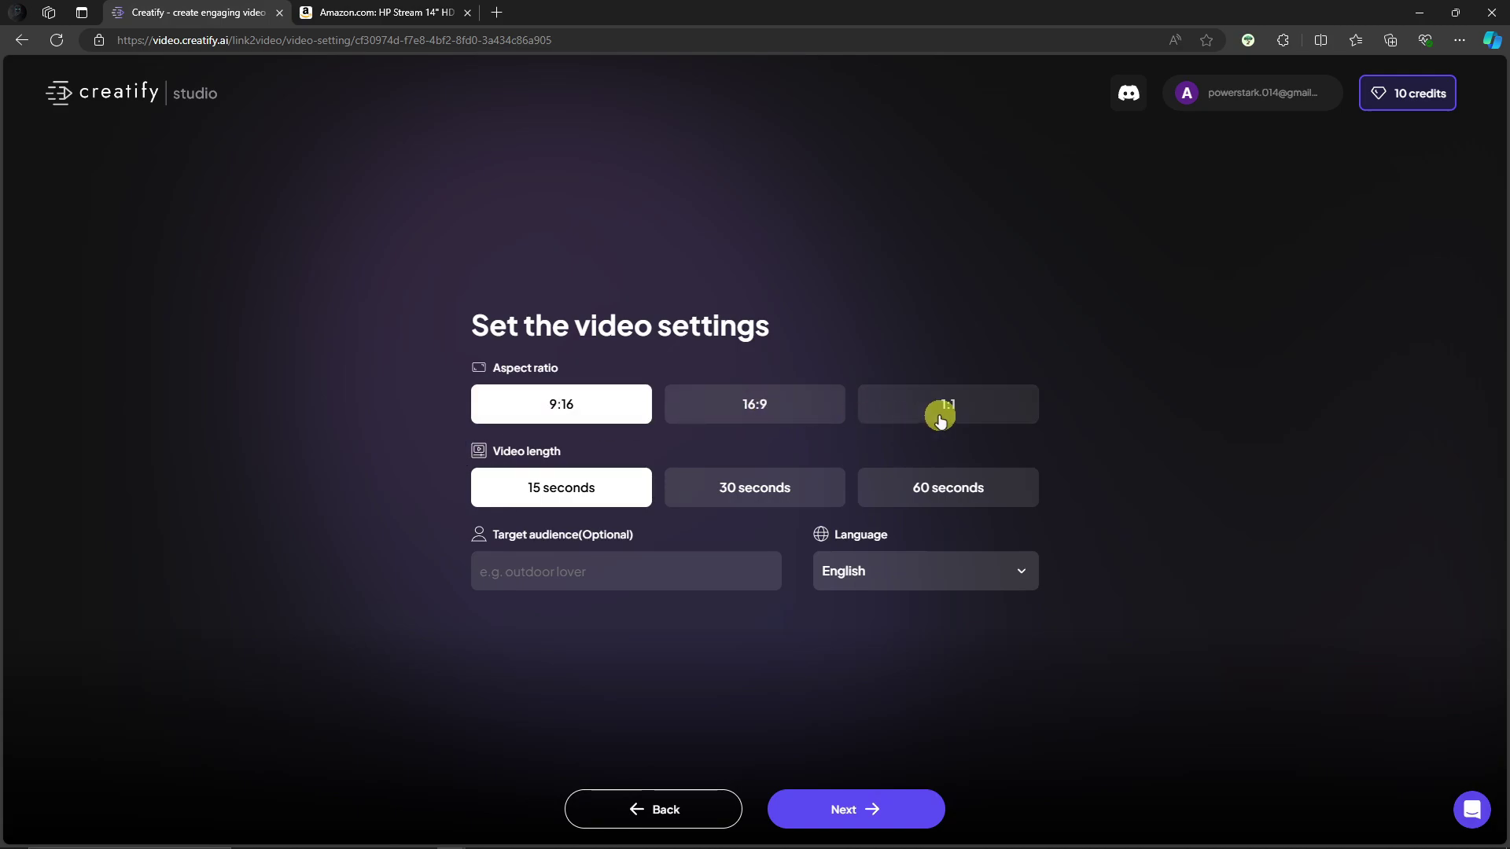
# Set the video's aspect ratio to 16:9 and target audience to gadgets, keep English, and continue to script selection
pyautogui.click(794, 417)
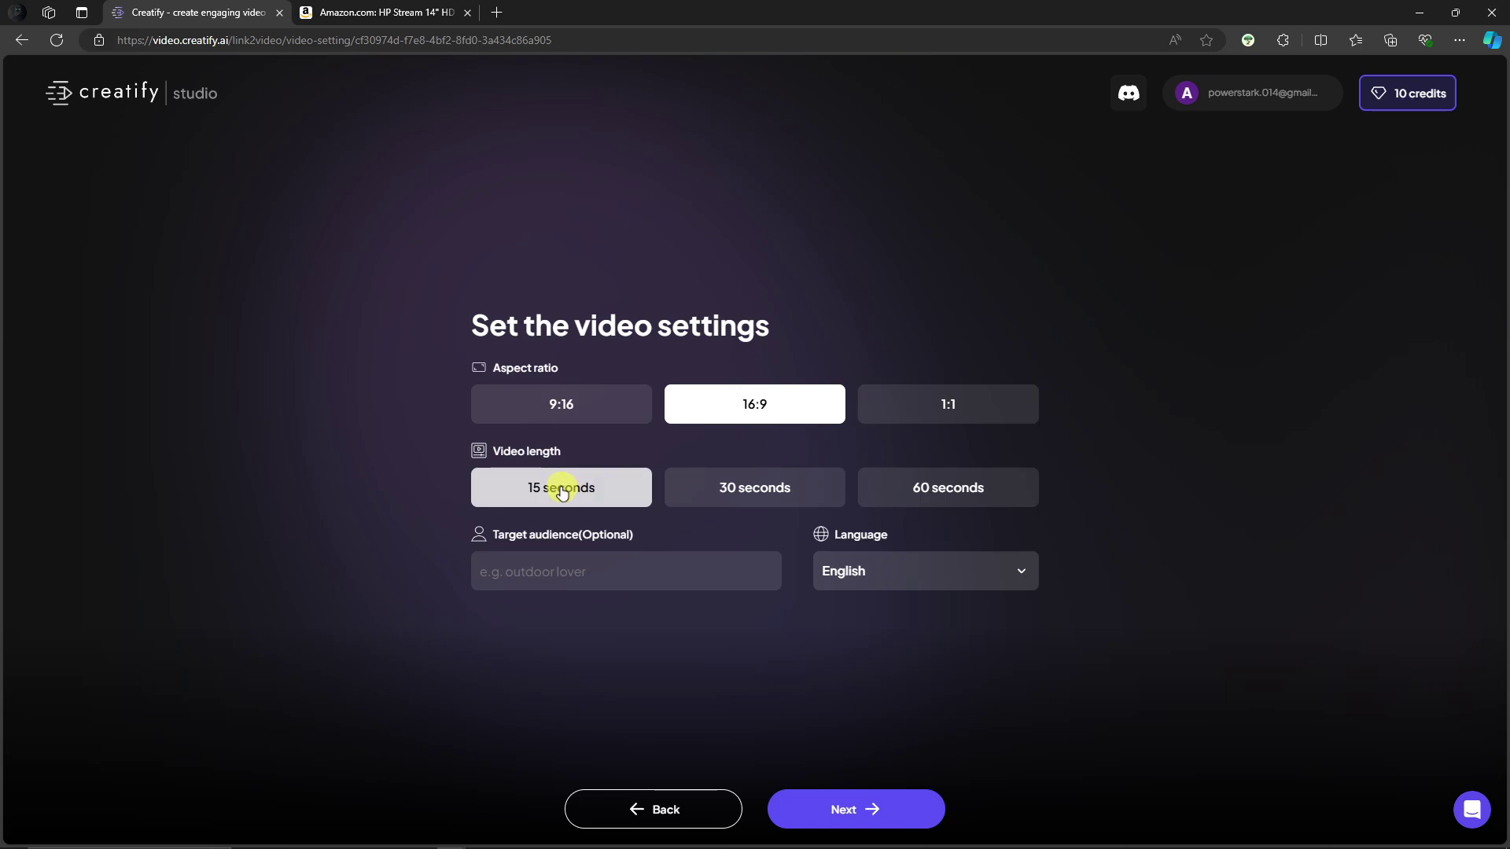
pyautogui.click(573, 580)
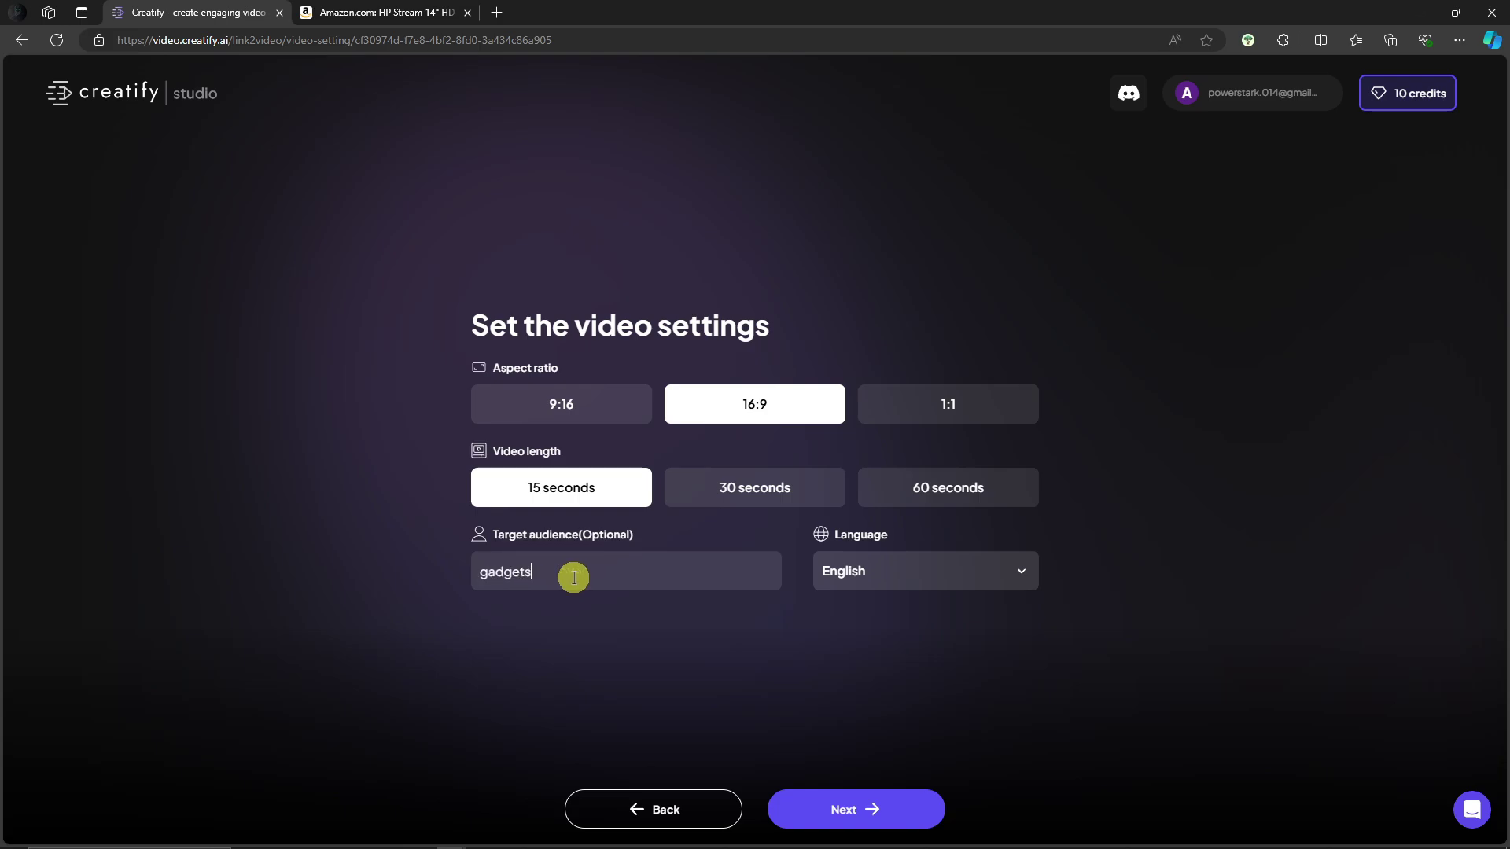
pyautogui.click(890, 571)
pyautogui.click(891, 571)
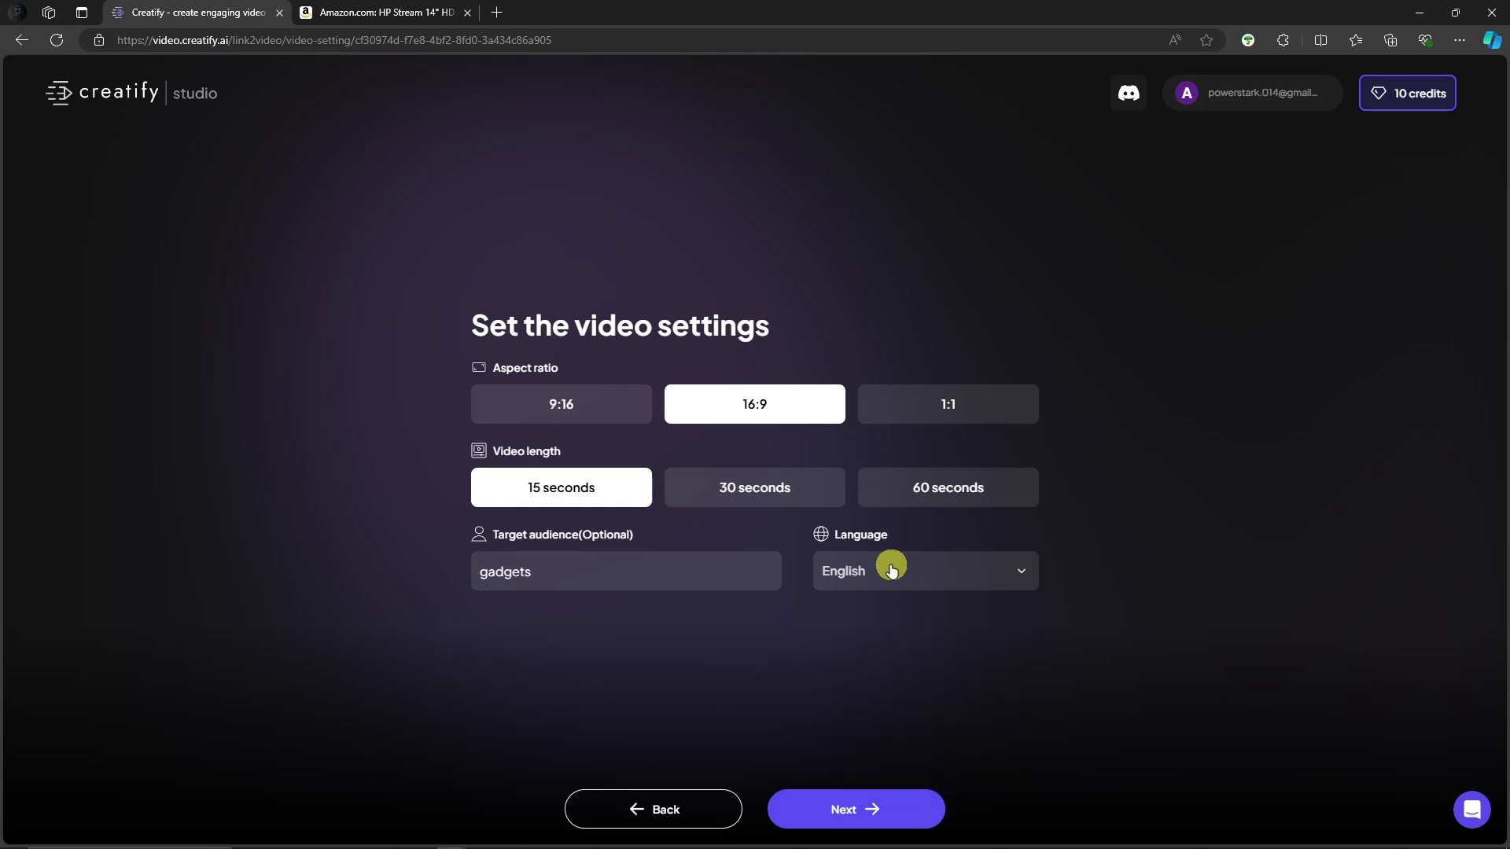
pyautogui.click(842, 807)
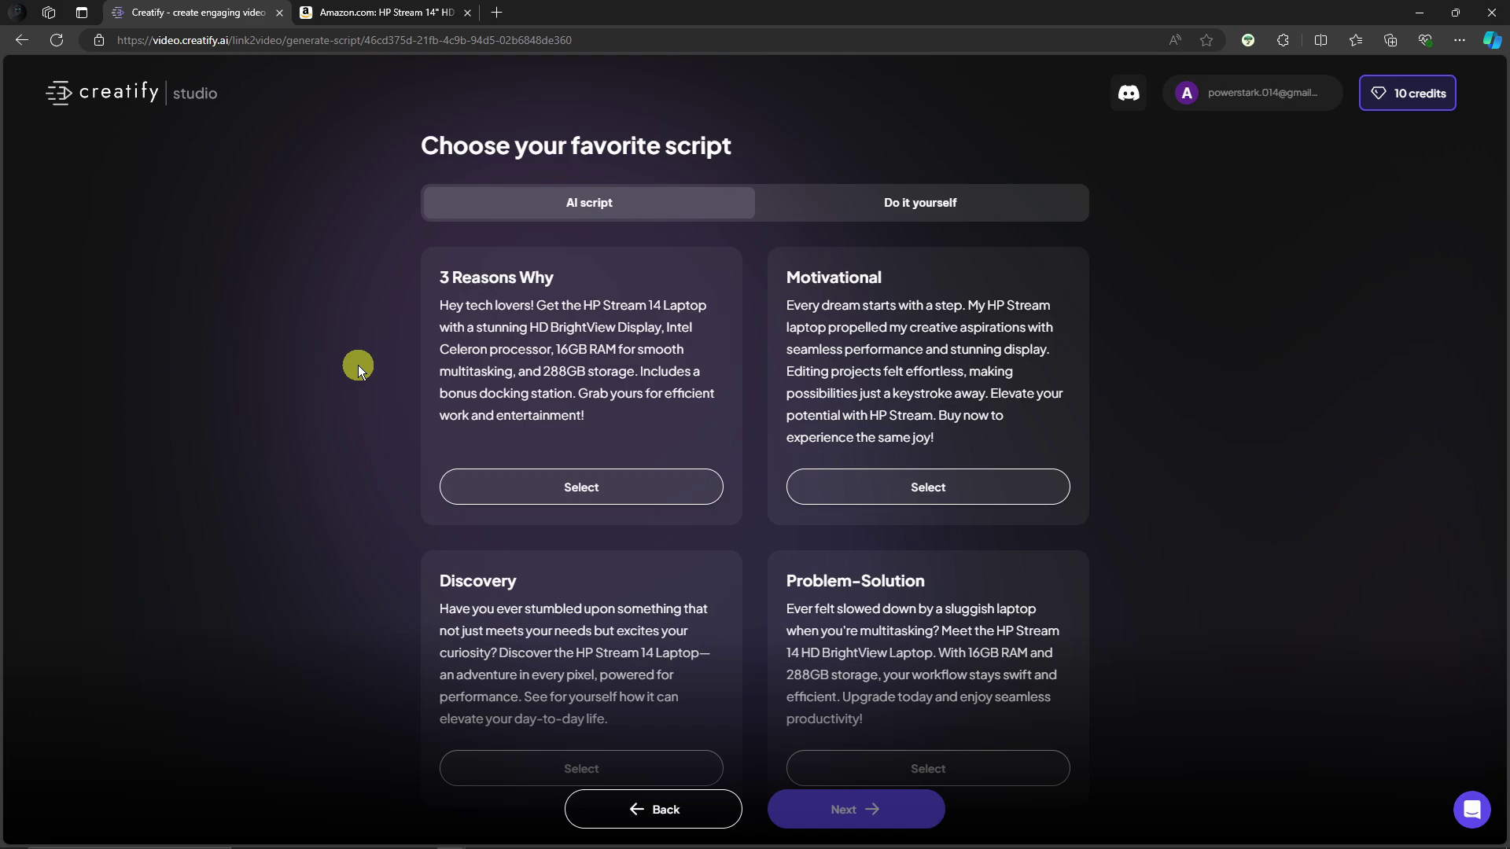
# Compare the AI-generated scripts and select the 3 Reasons Why script for the video
pyautogui.scroll(-2, 418, 384)
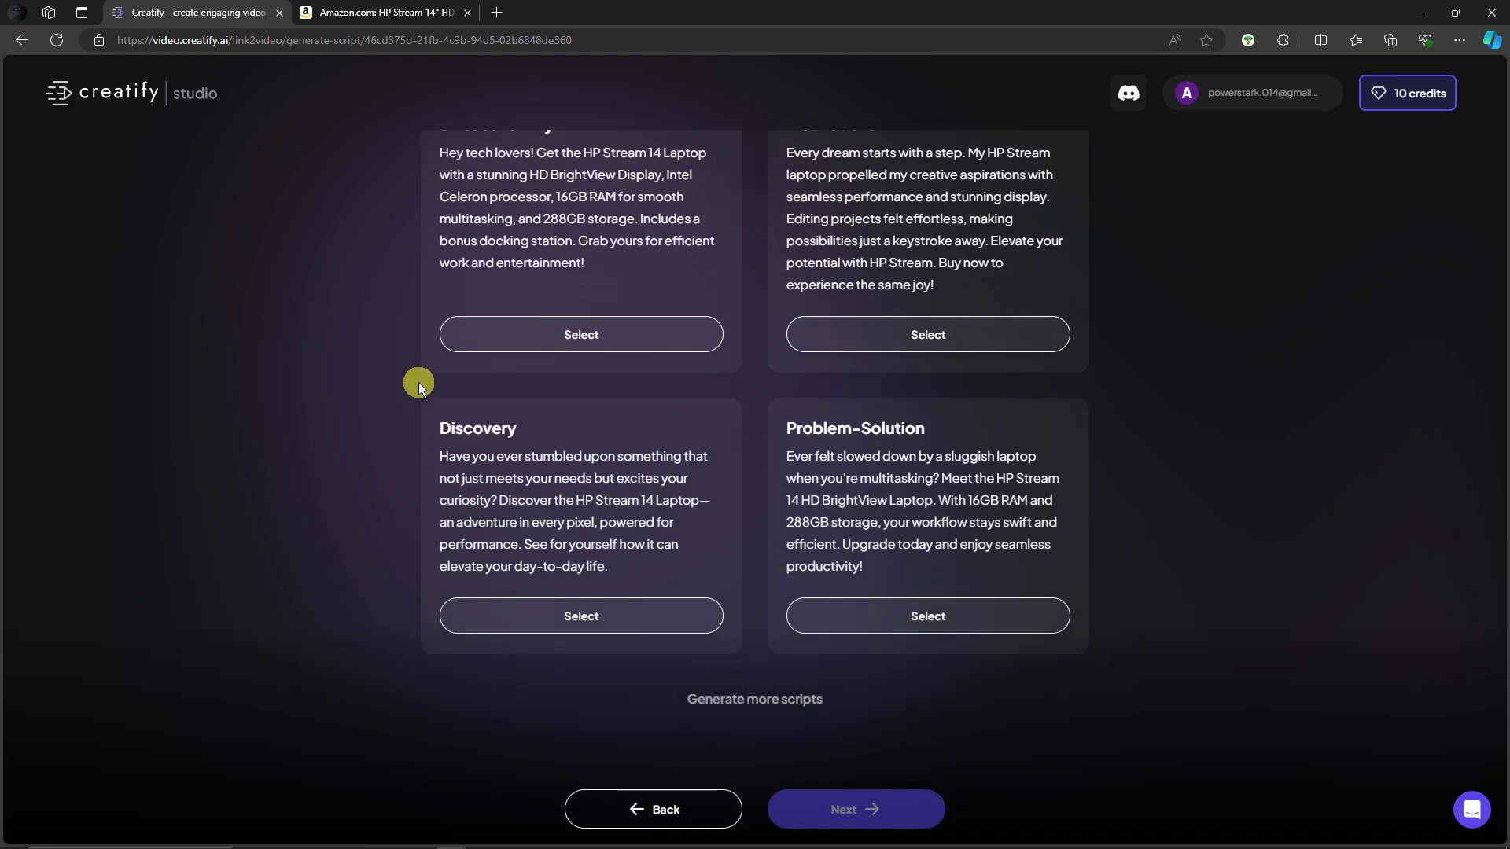
pyautogui.scroll(2, 418, 375)
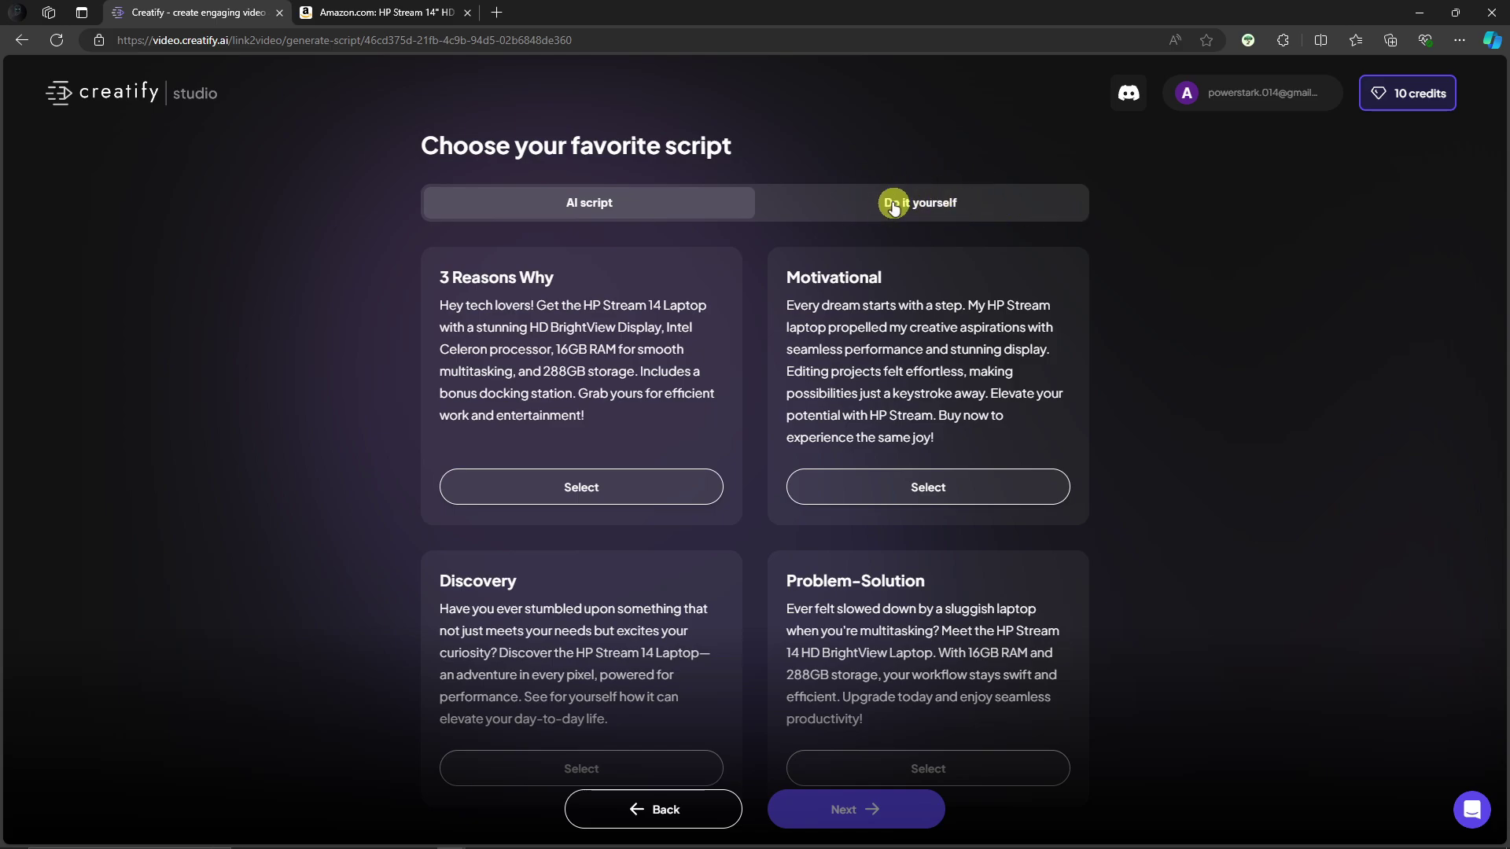
pyautogui.scroll(-2, 908, 299)
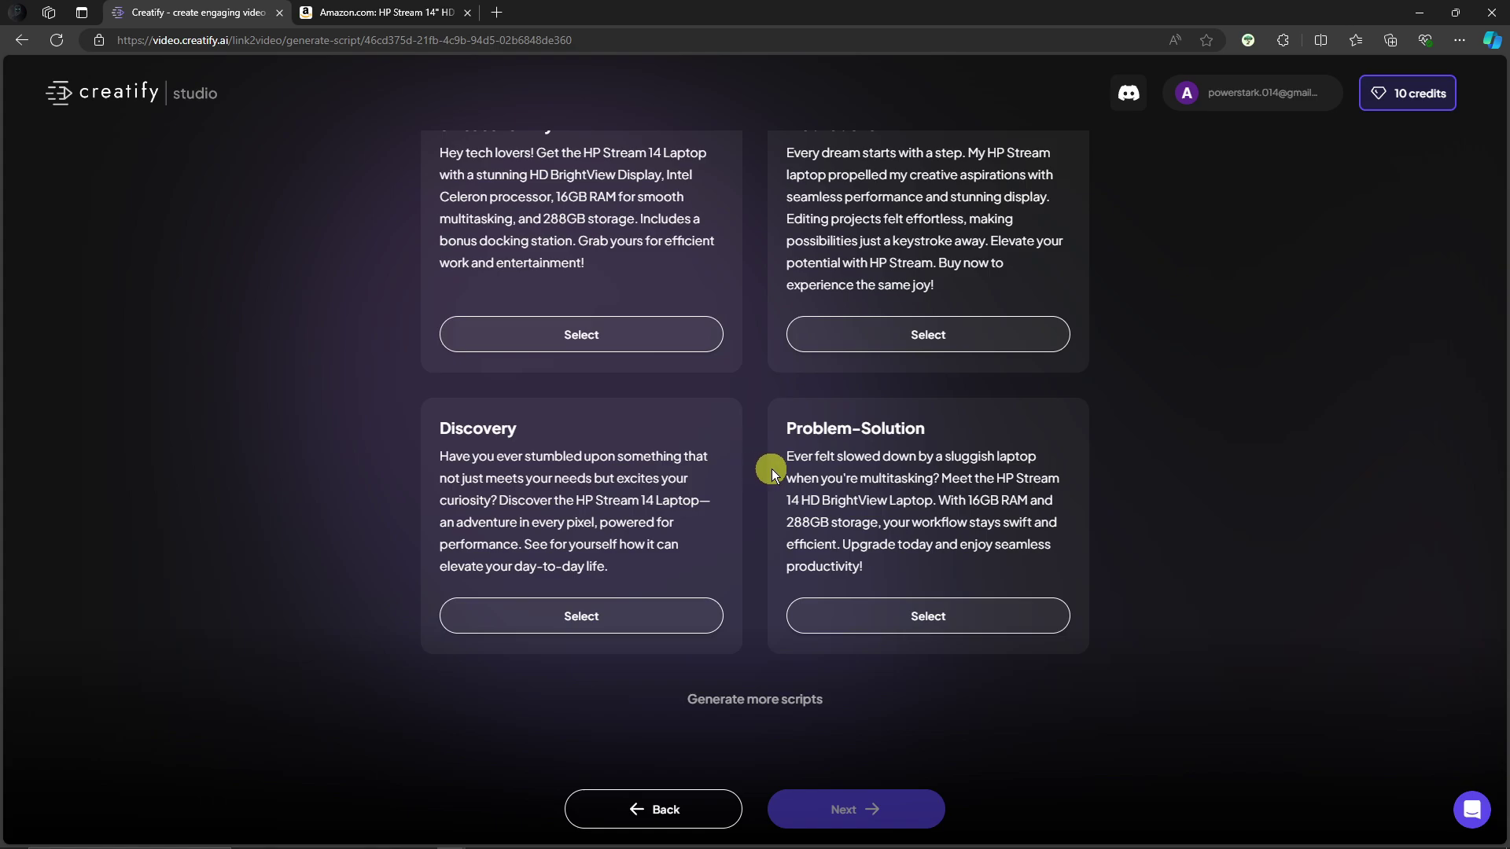
pyautogui.click(771, 702)
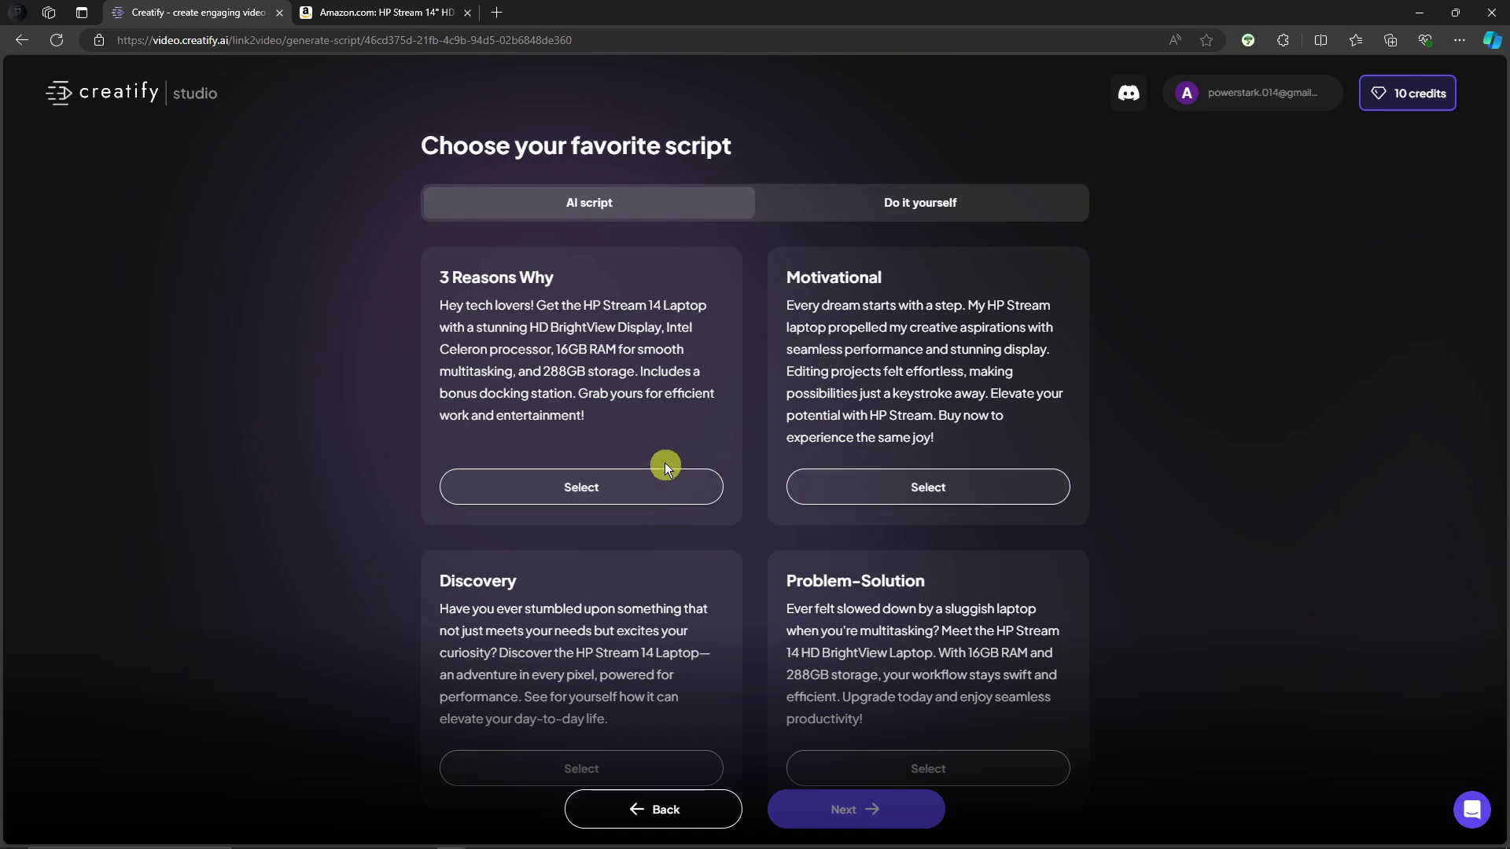
pyautogui.click(588, 489)
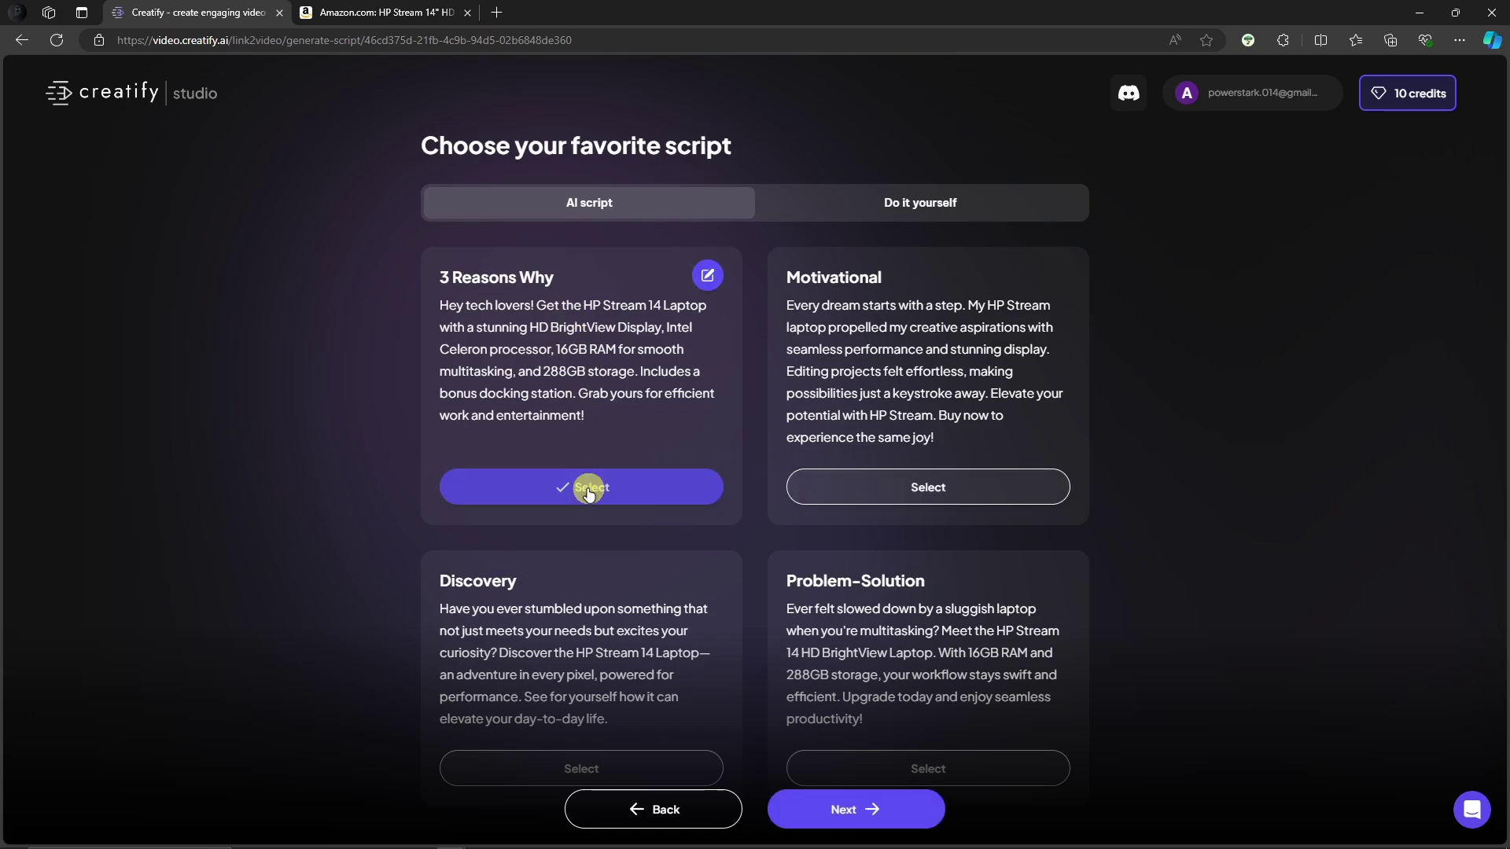
# Add "SAMPLE SCRIPT" to the end of the 3 Reasons Why script, keep that script selected and continue to the visual styles
pyautogui.click(707, 279)
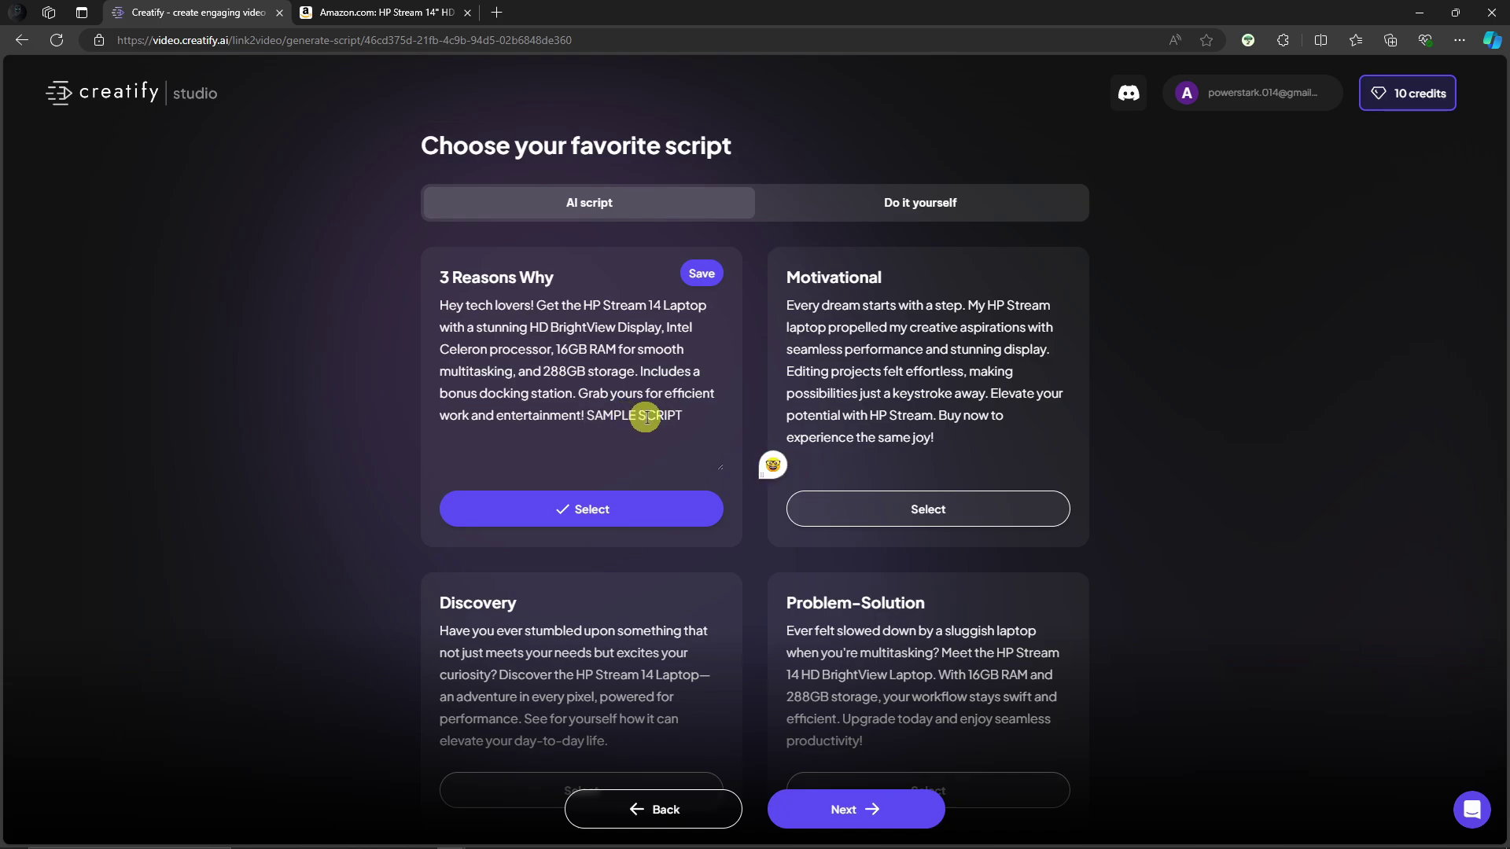
pyautogui.click(704, 511)
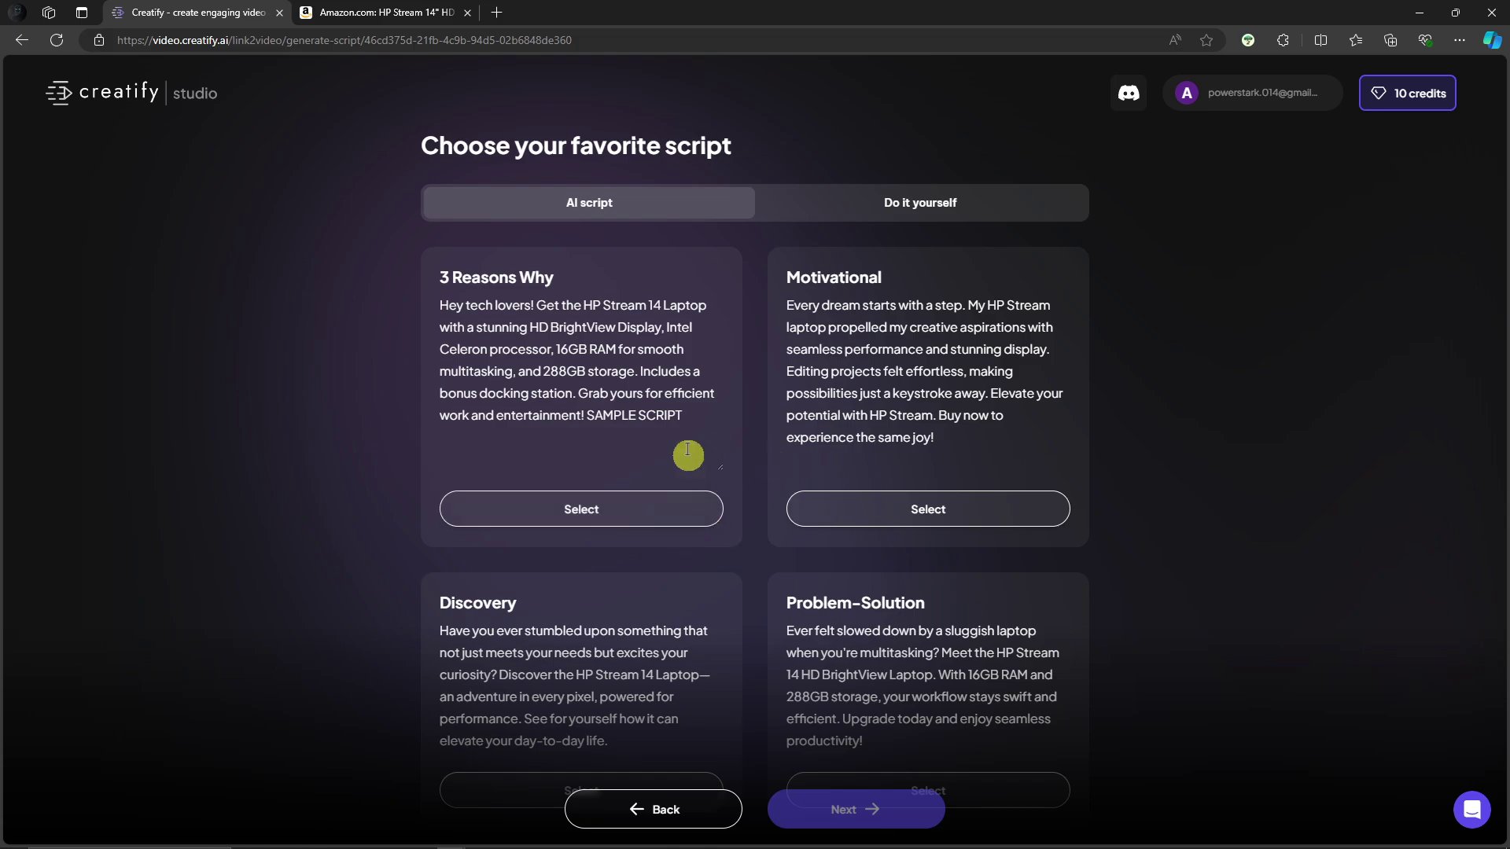
pyautogui.click(574, 503)
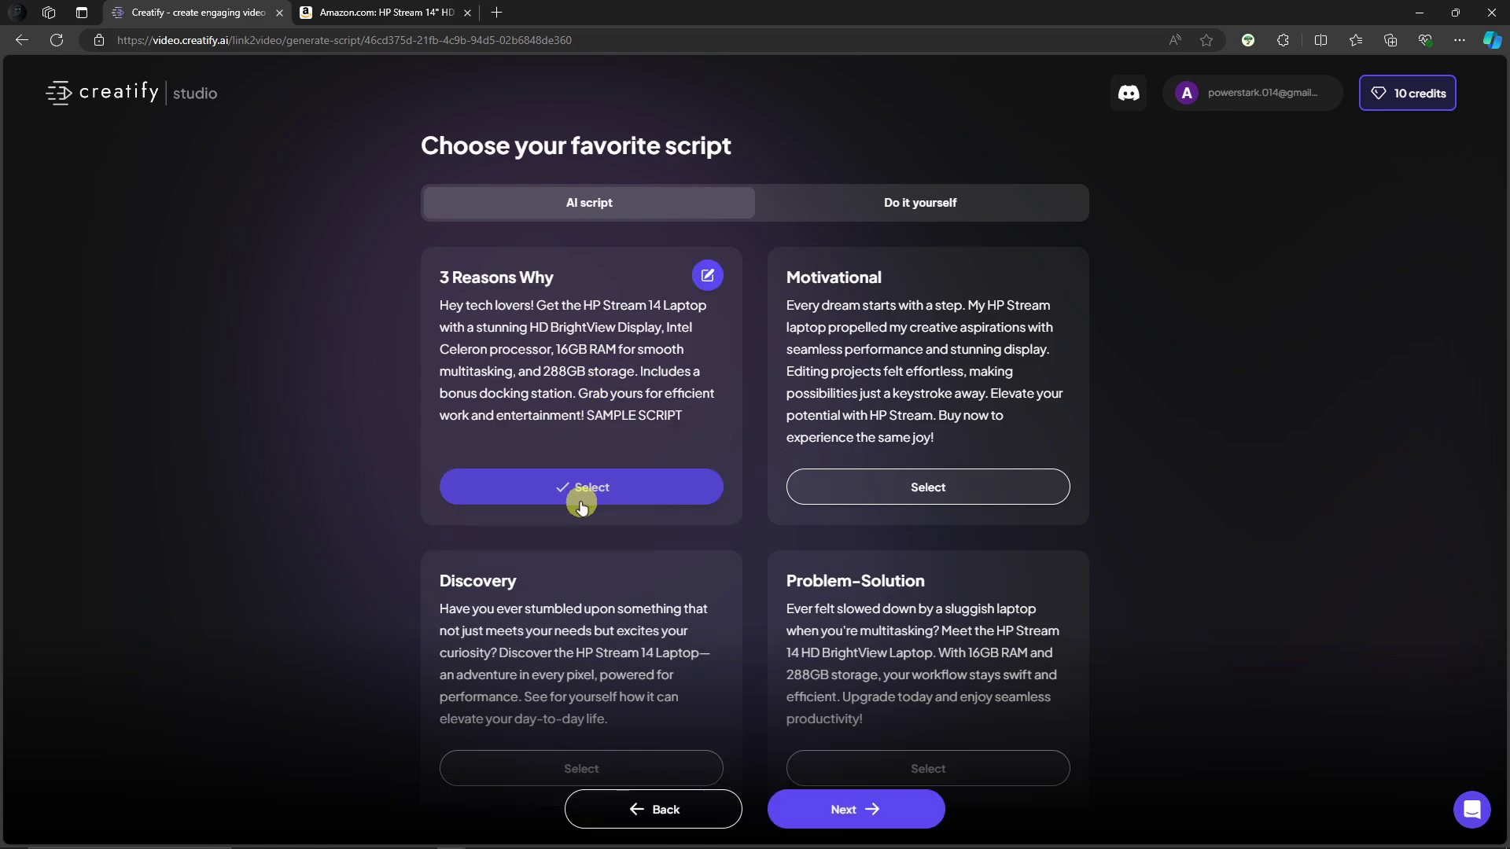
pyautogui.click(886, 802)
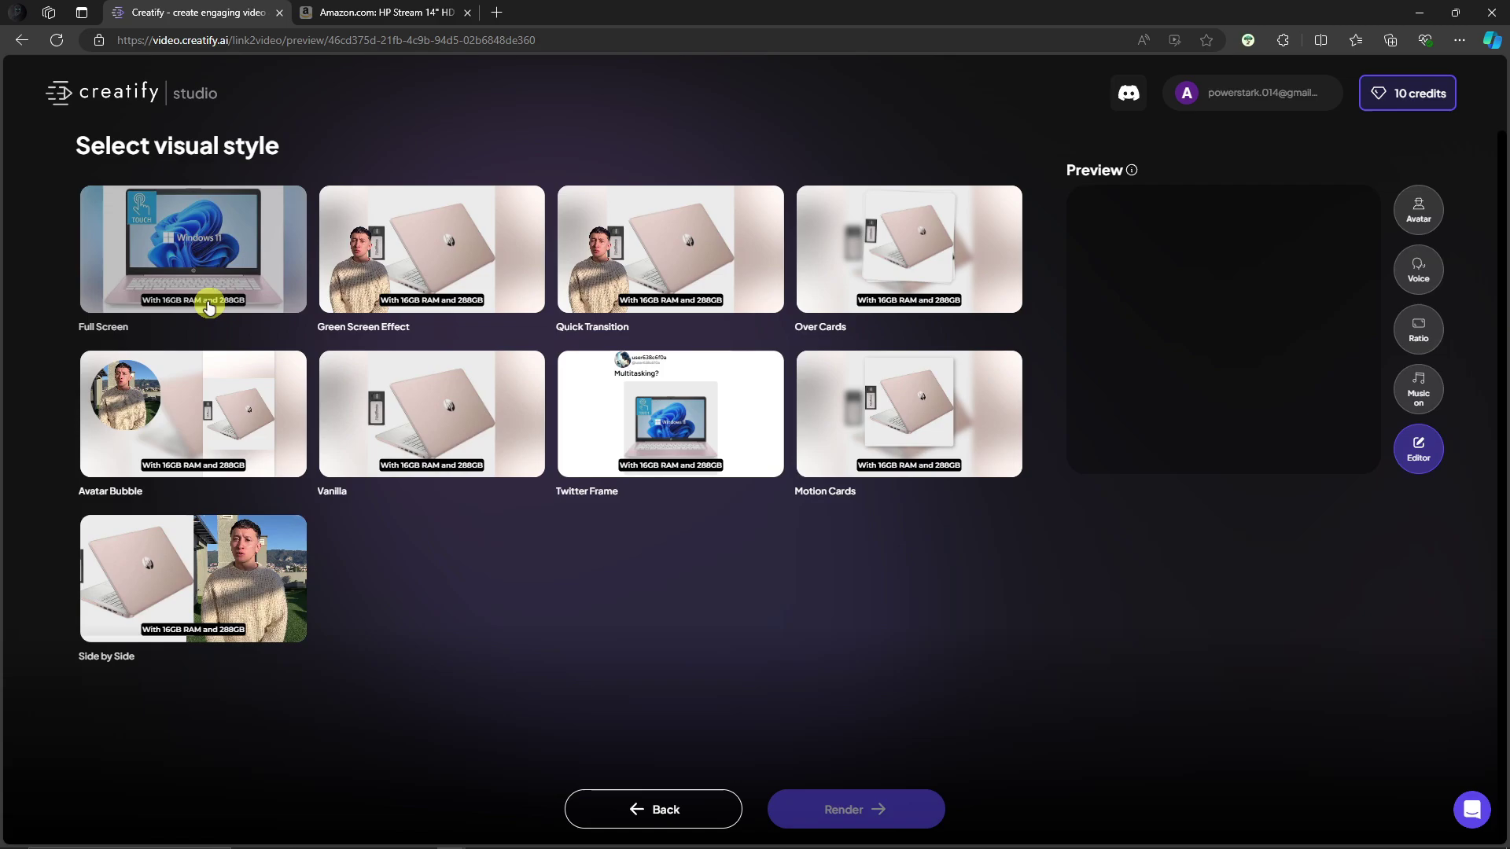
# Try the Twitter Frame style, choose the Avatar Bubble visual style instead and open the video in the editor
pyautogui.click(653, 424)
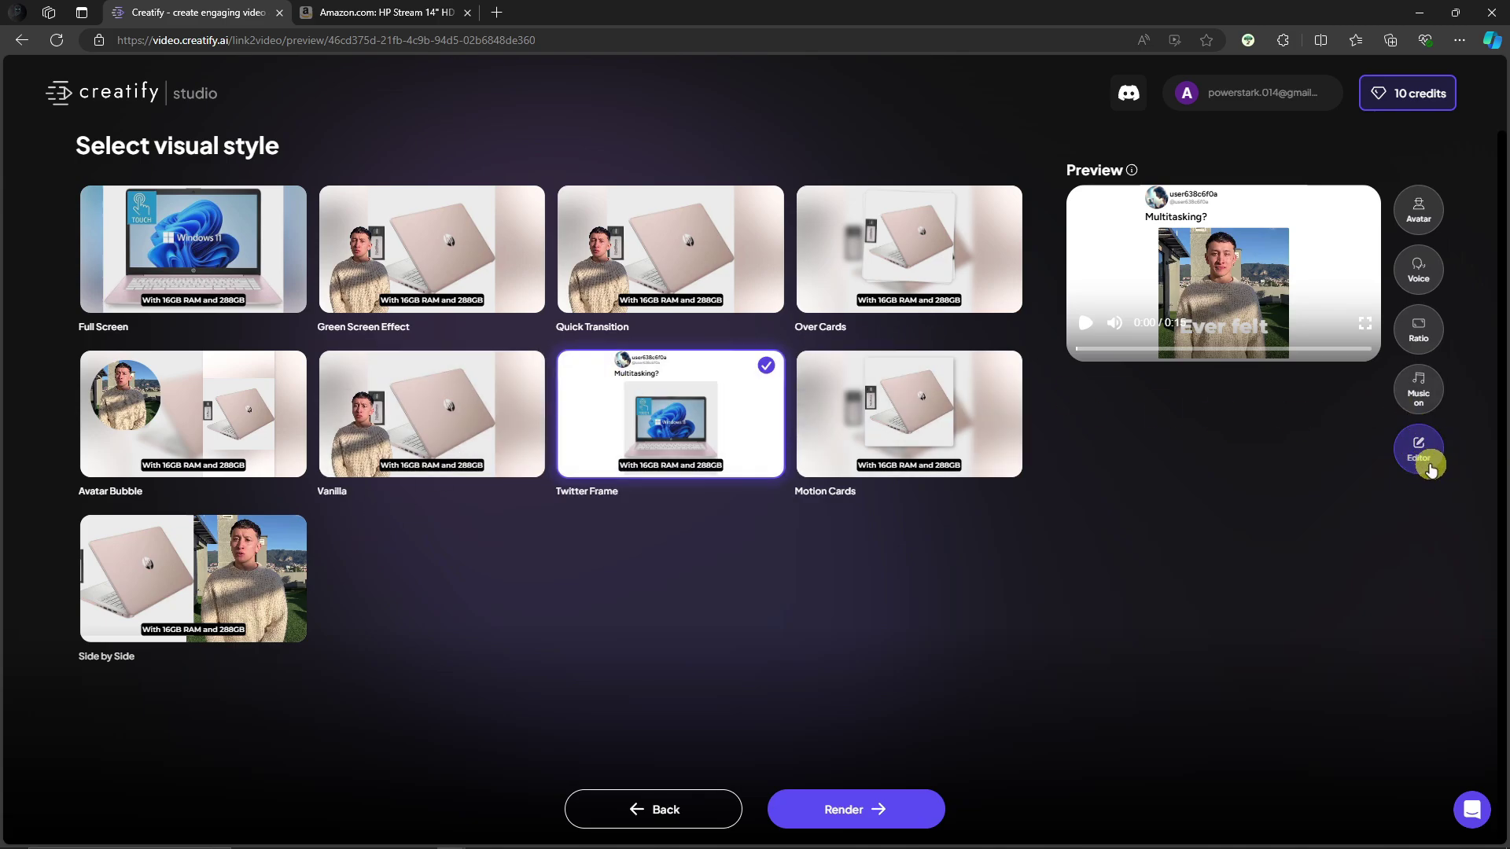
pyautogui.click(223, 413)
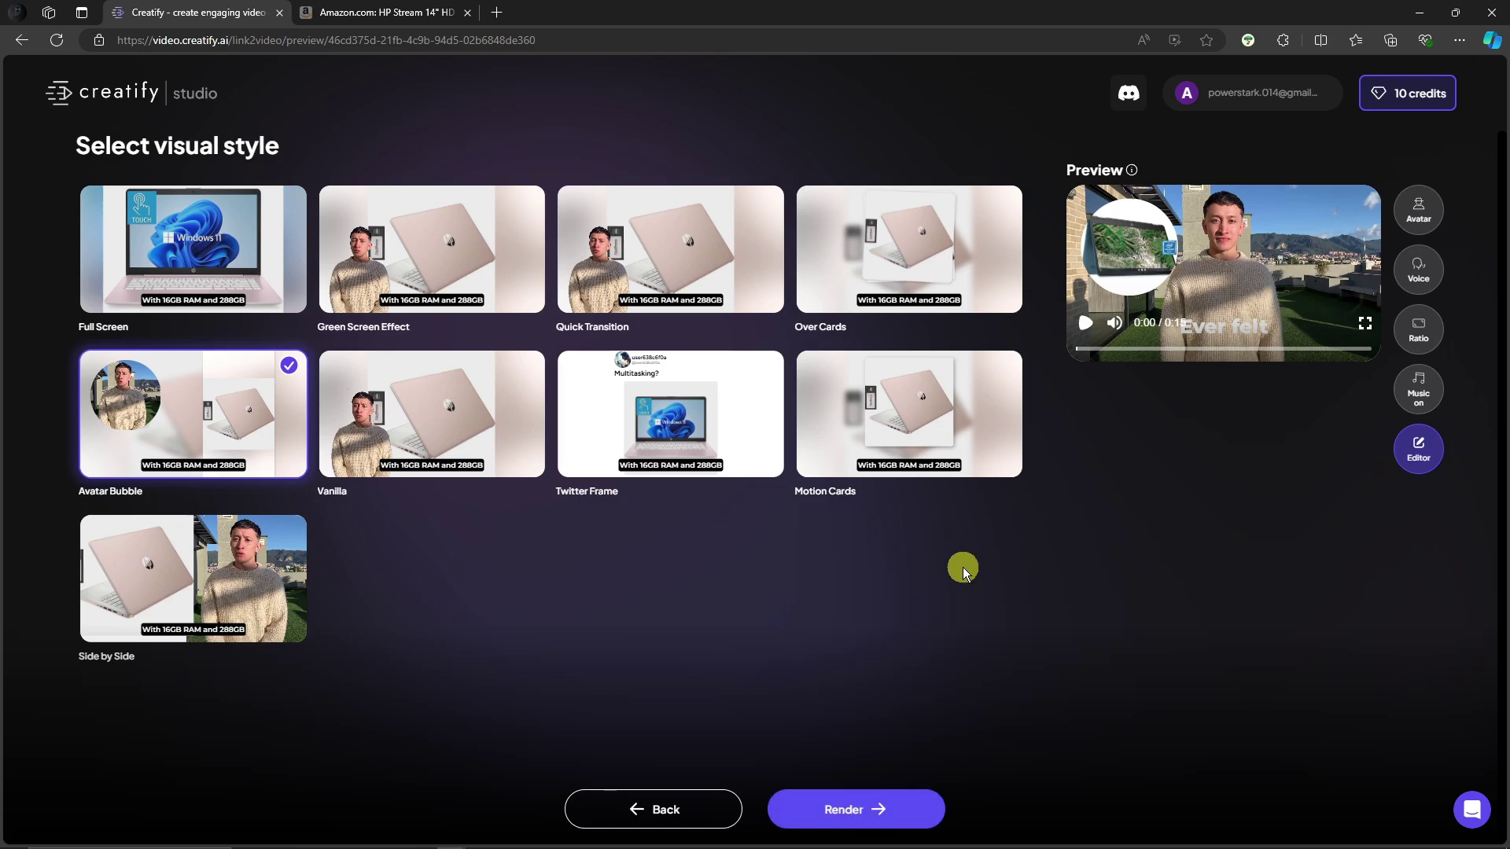
pyautogui.click(1417, 454)
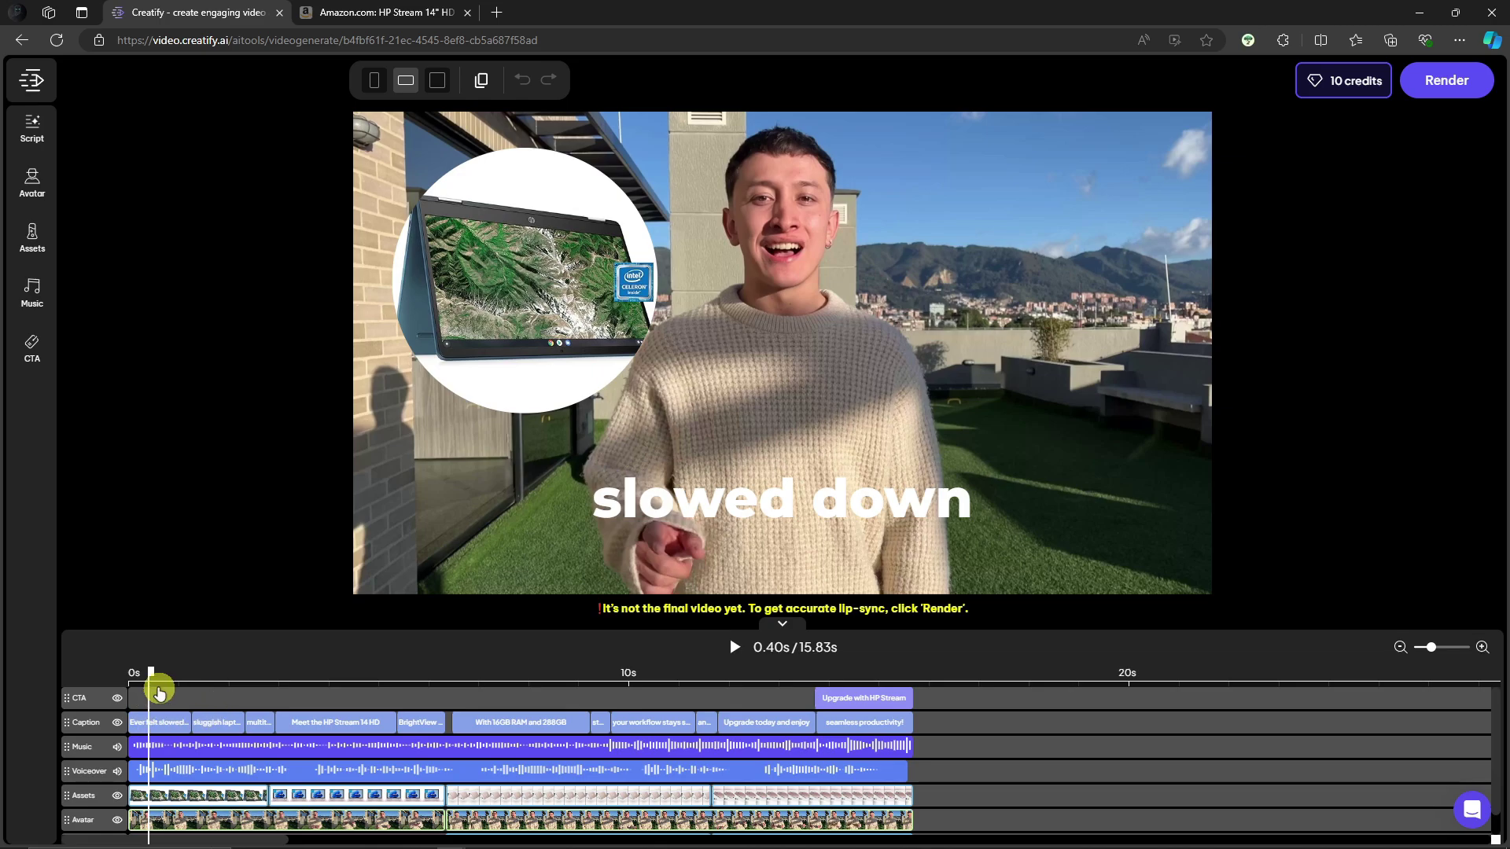
# Scrub through the video's timeline and examine the avatar, asset, music, brand CTA and aspect ratio options
pyautogui.moveTo(150, 669); pyautogui.dragTo(291, 672)
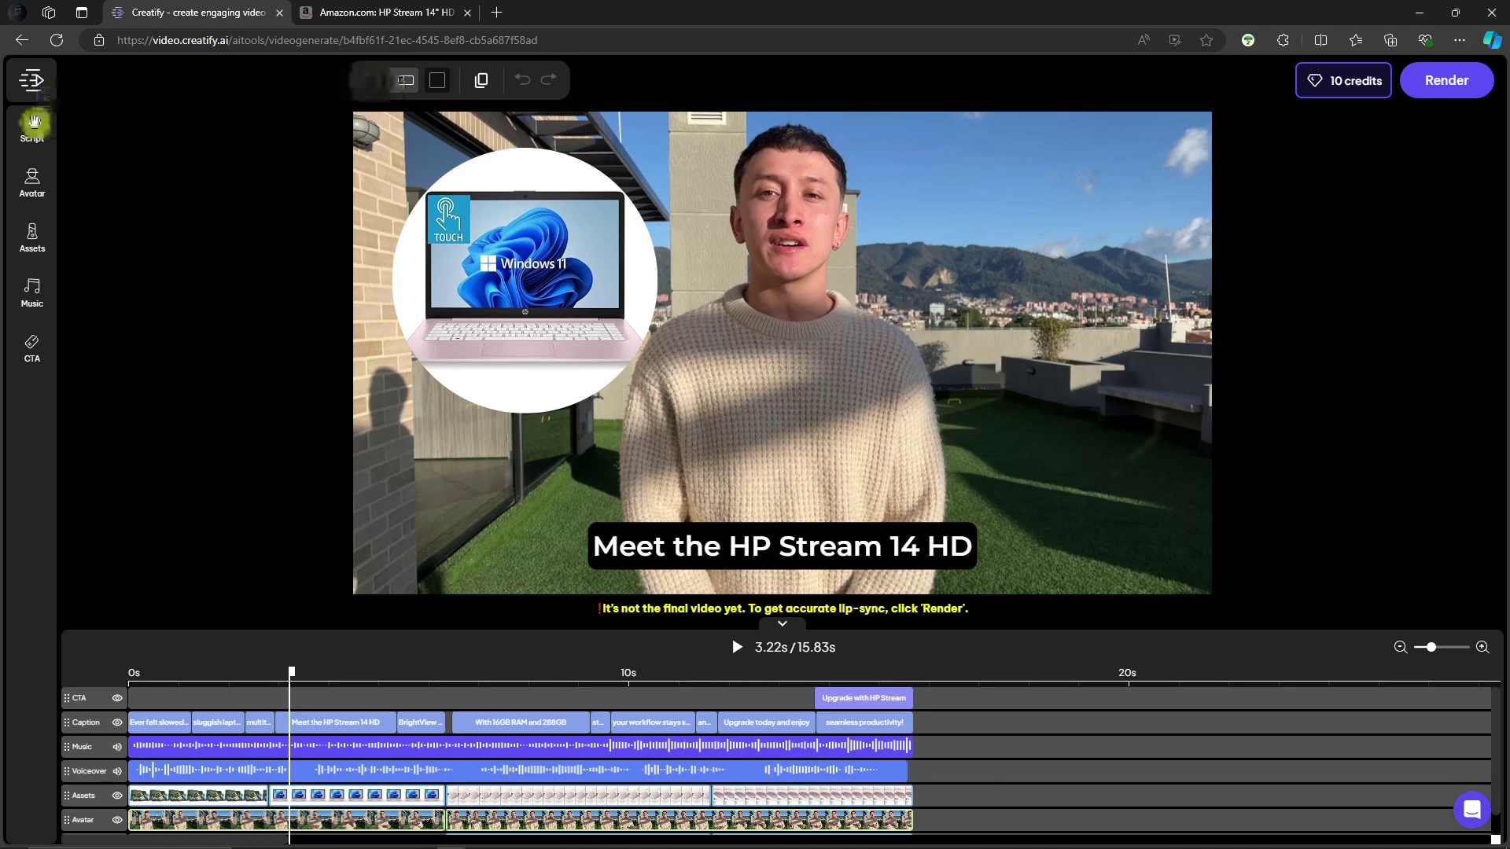
pyautogui.click(32, 124)
pyautogui.click(31, 178)
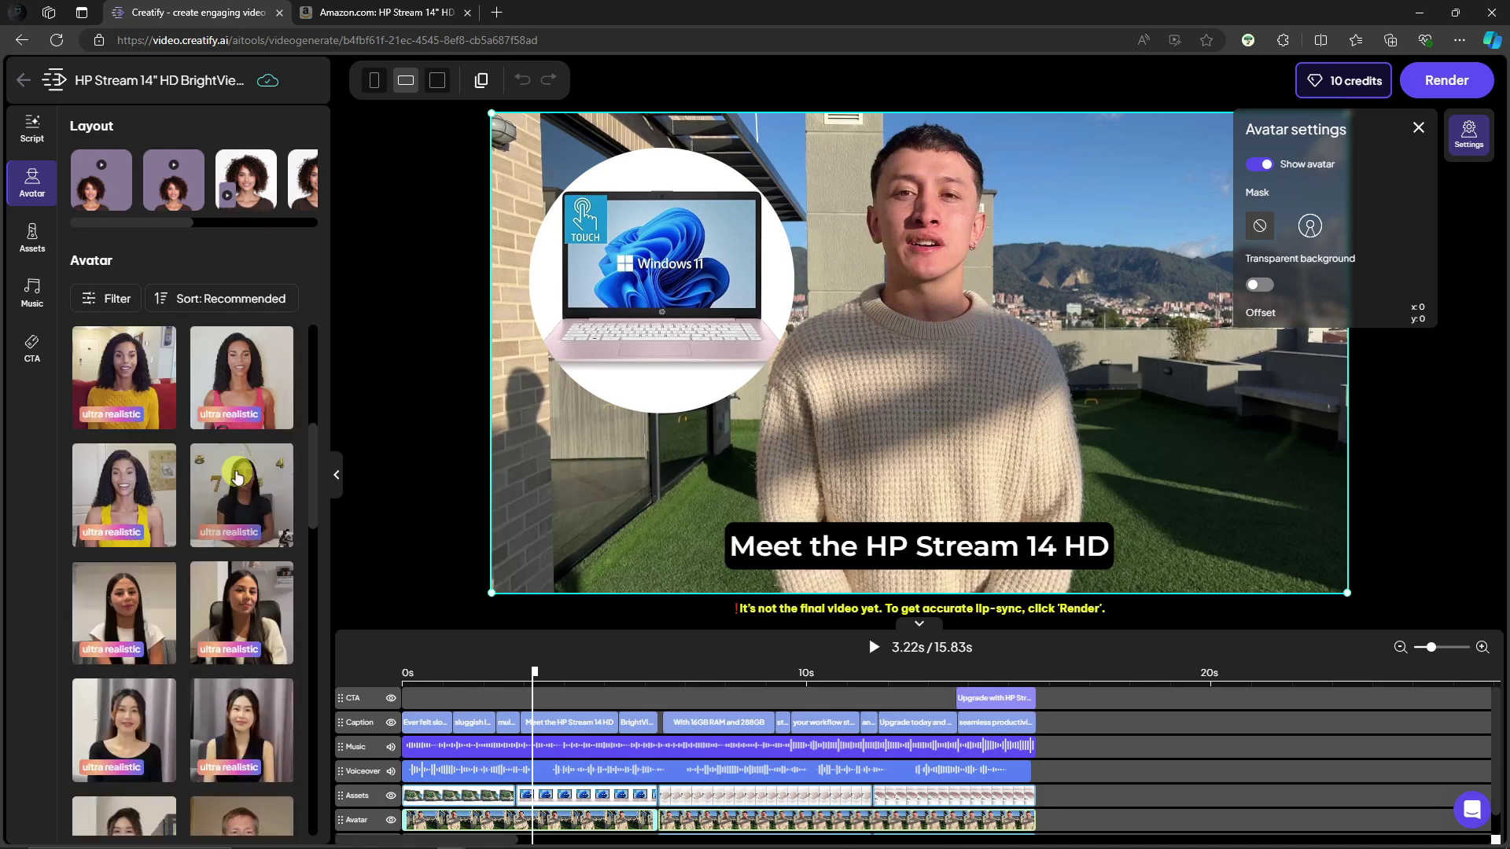
pyautogui.scroll(-6, 140, 460)
pyautogui.click(32, 238)
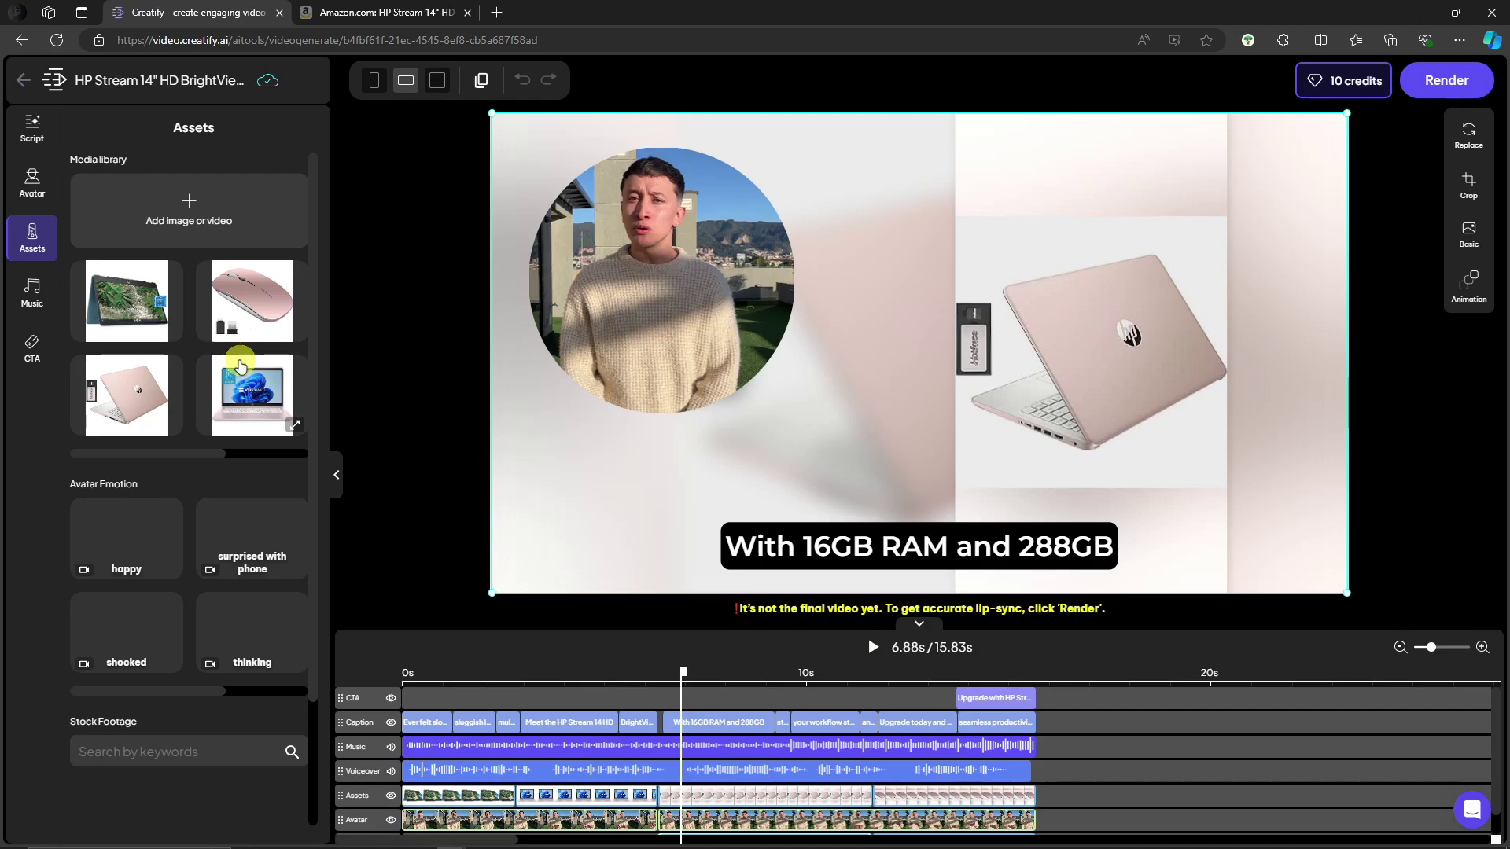
pyautogui.click(32, 293)
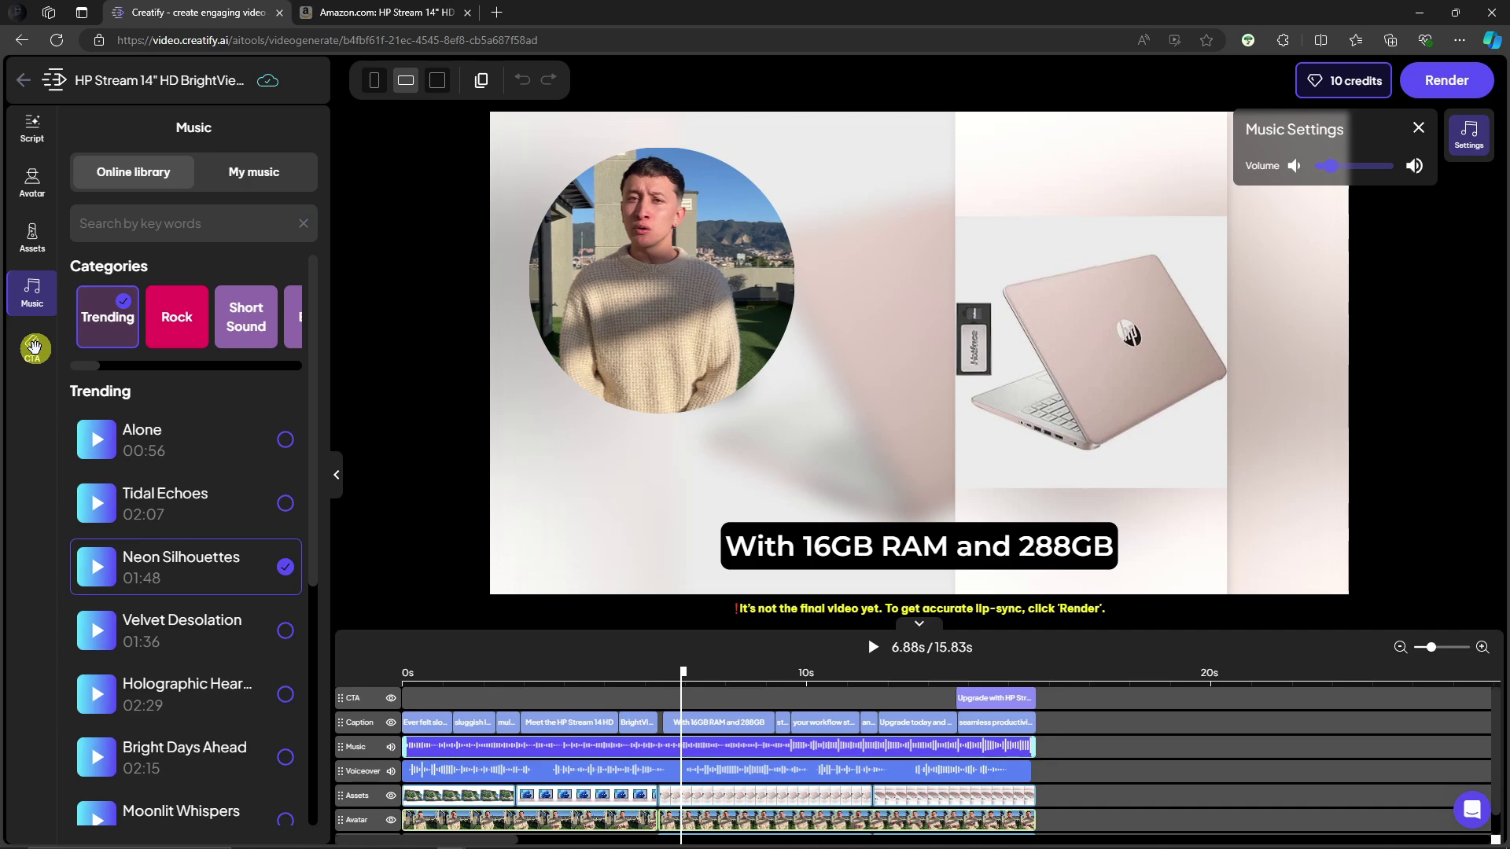
pyautogui.click(33, 346)
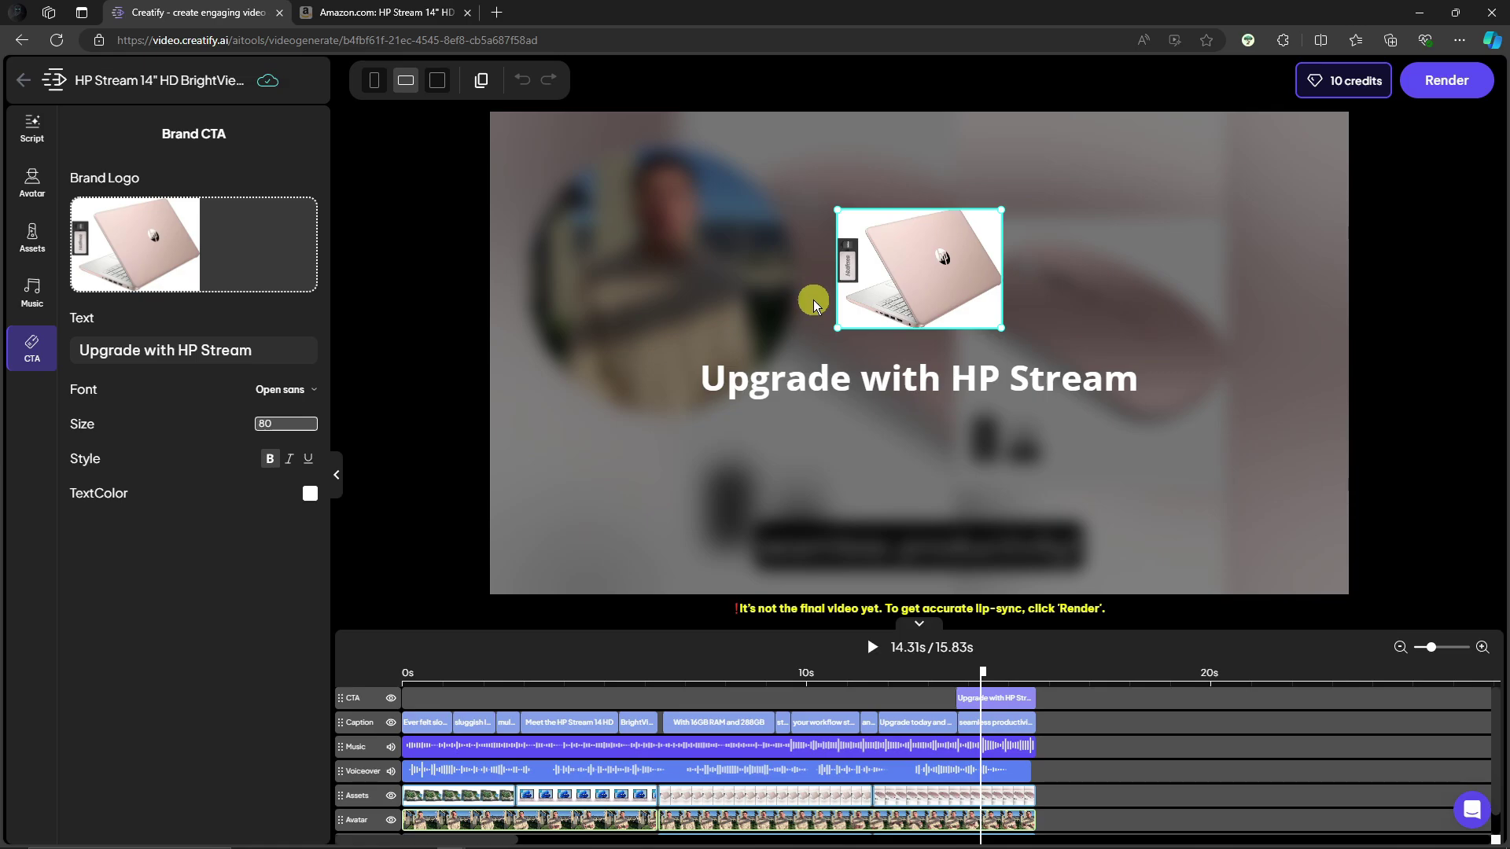
pyautogui.click(35, 230)
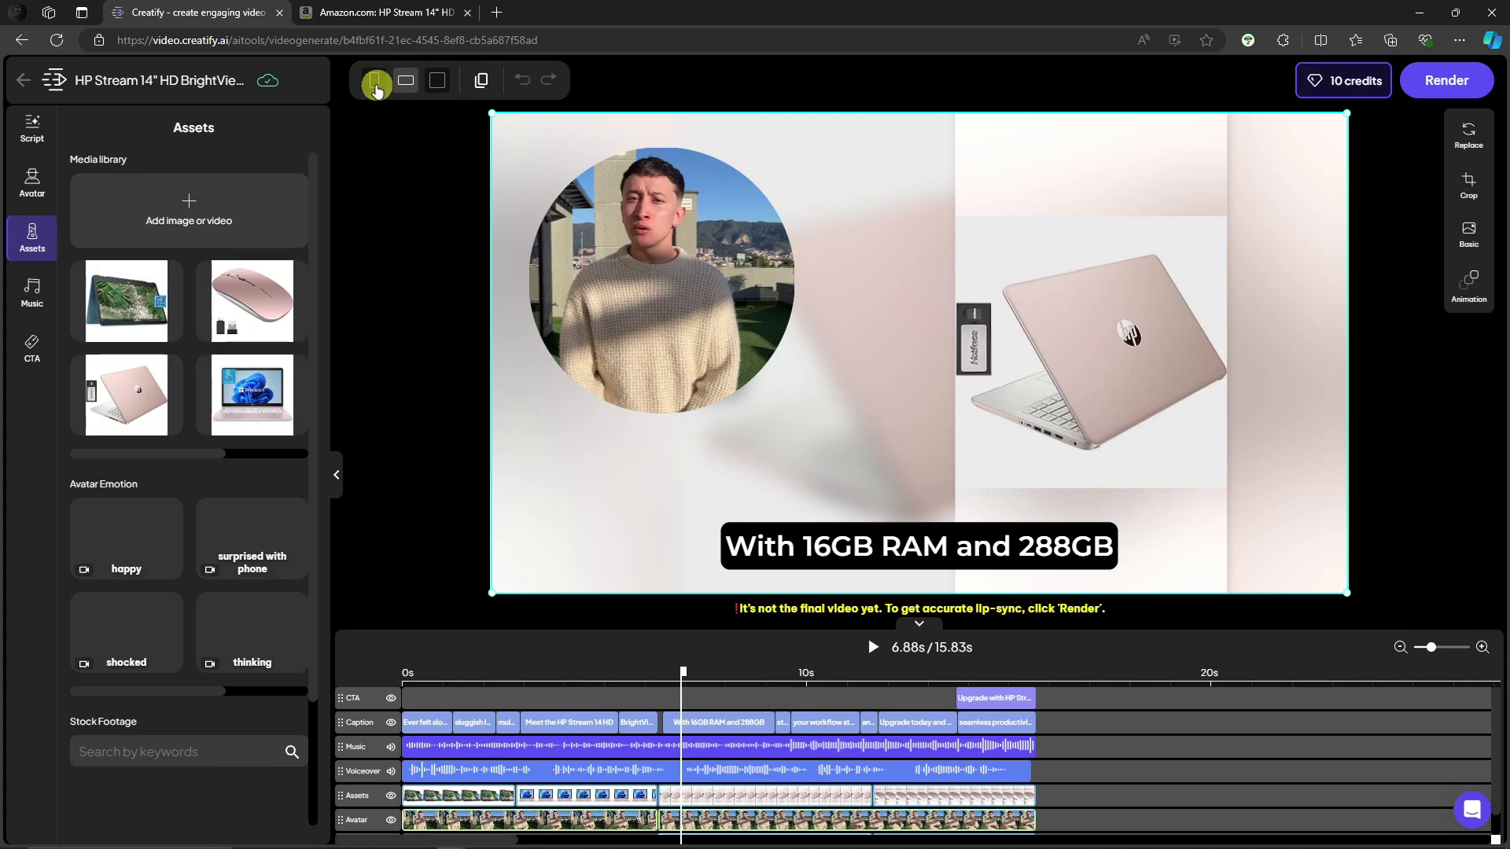
pyautogui.click(376, 83)
pyautogui.click(910, 236)
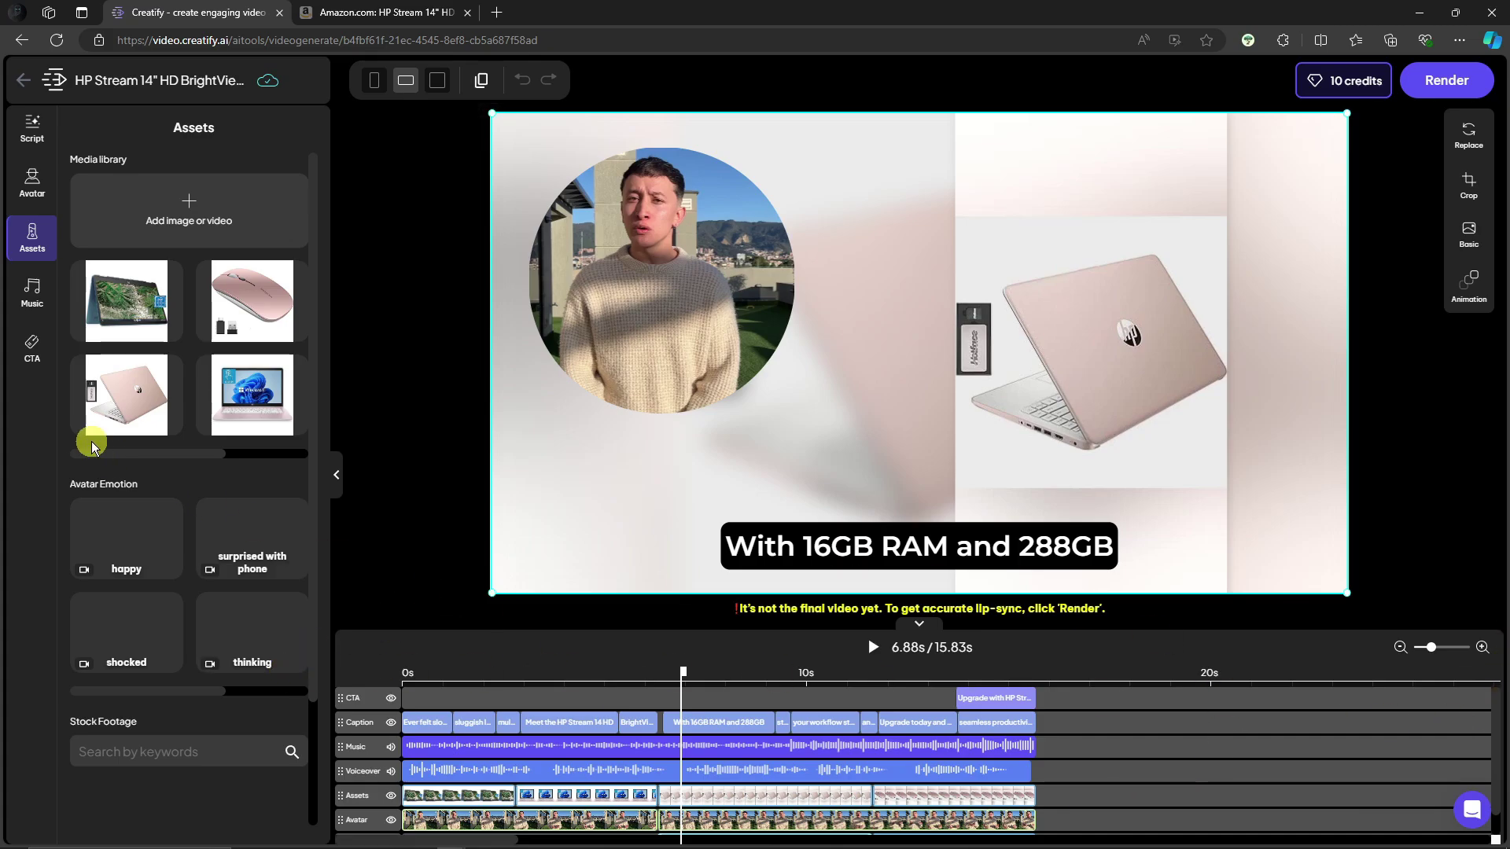
# Review the voice-over script and examine the gender, voice and accent options for the narration
pyautogui.click(33, 126)
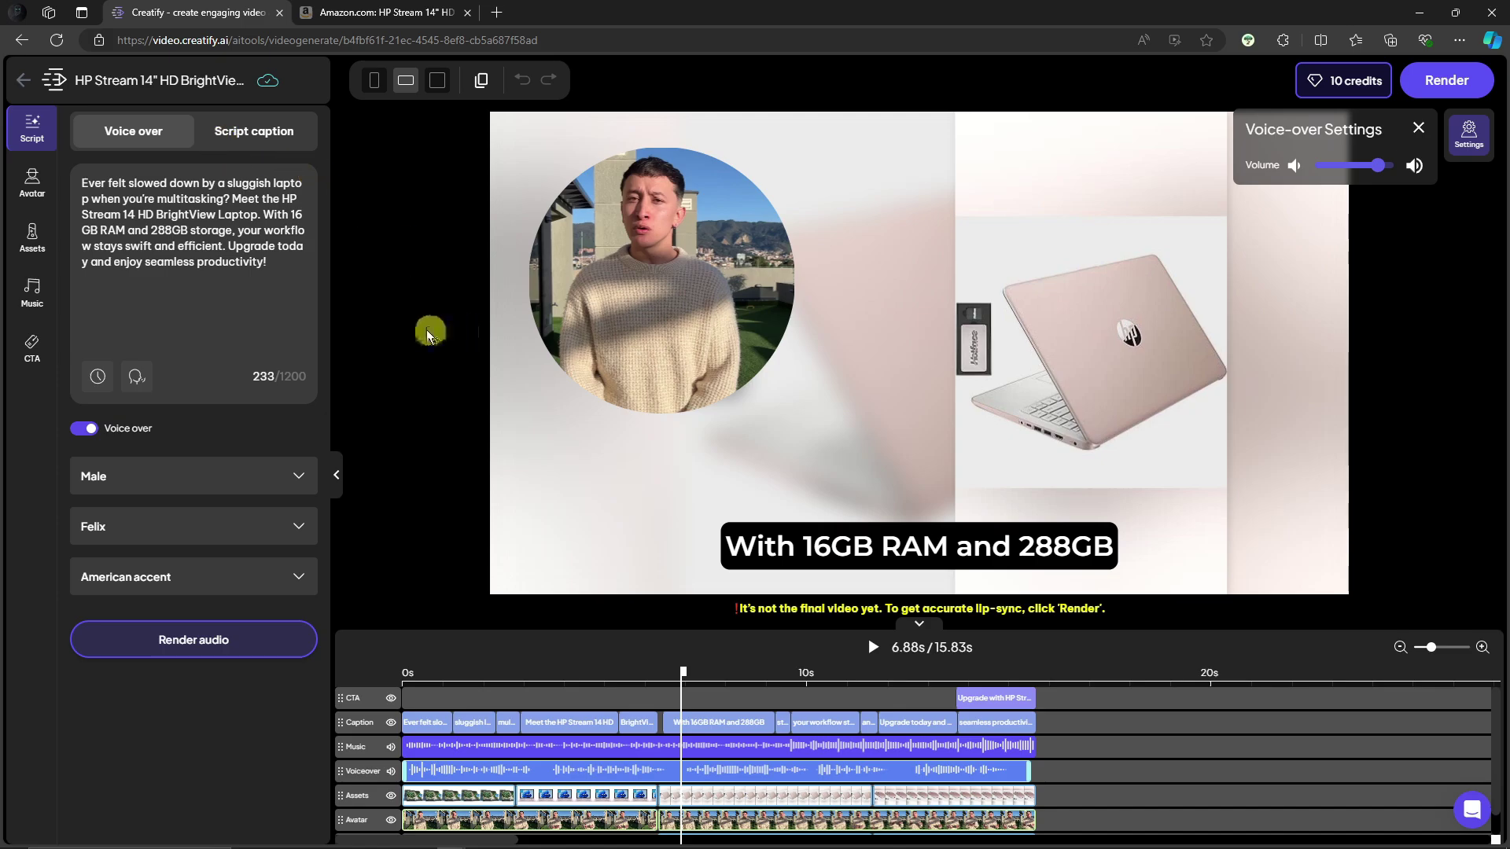
pyautogui.moveTo(271, 264); pyautogui.dragTo(44, 177)
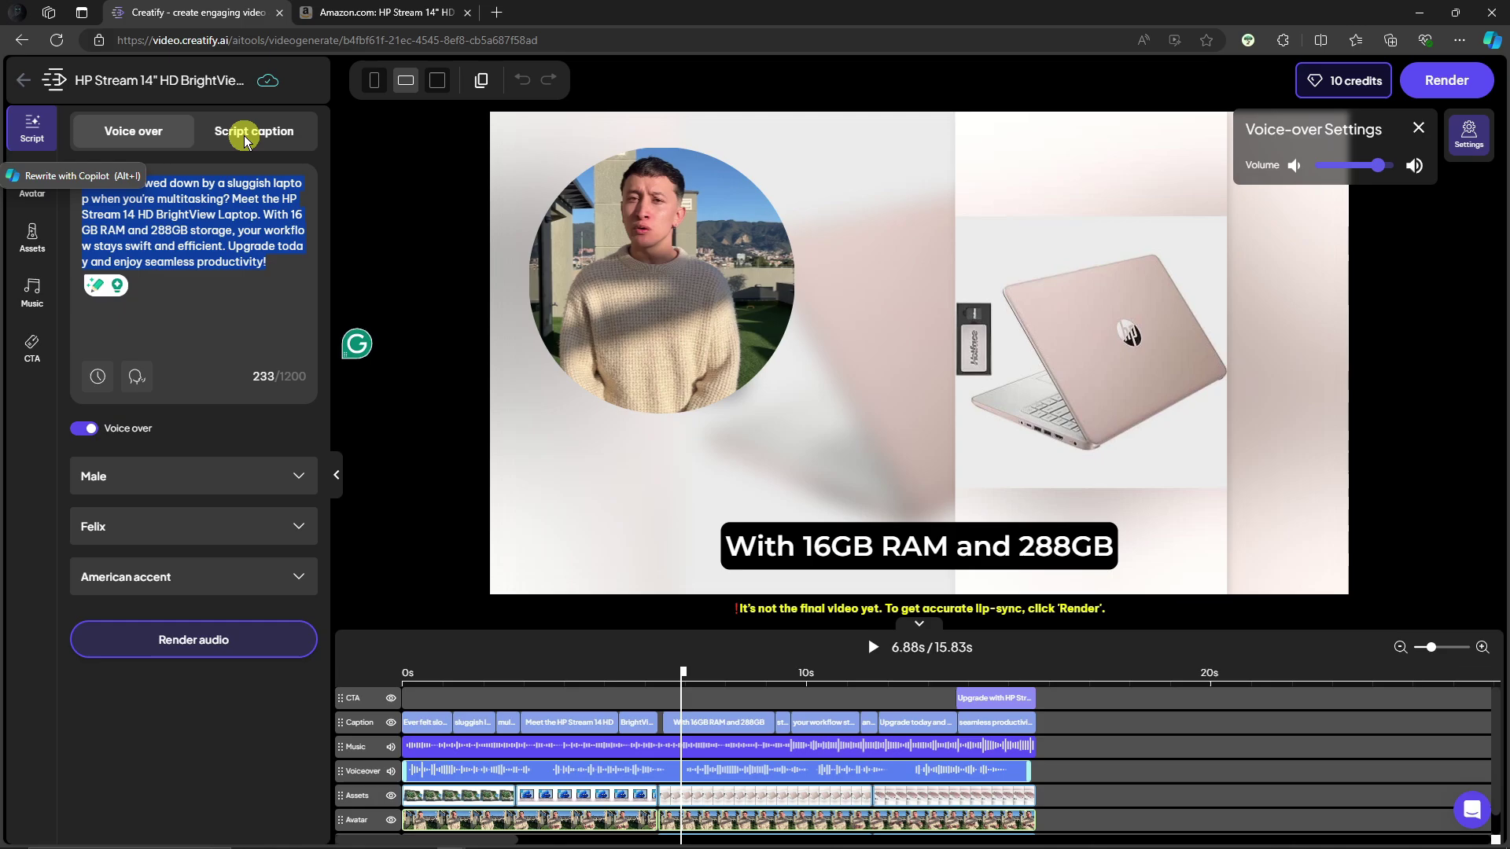
pyautogui.click(251, 259)
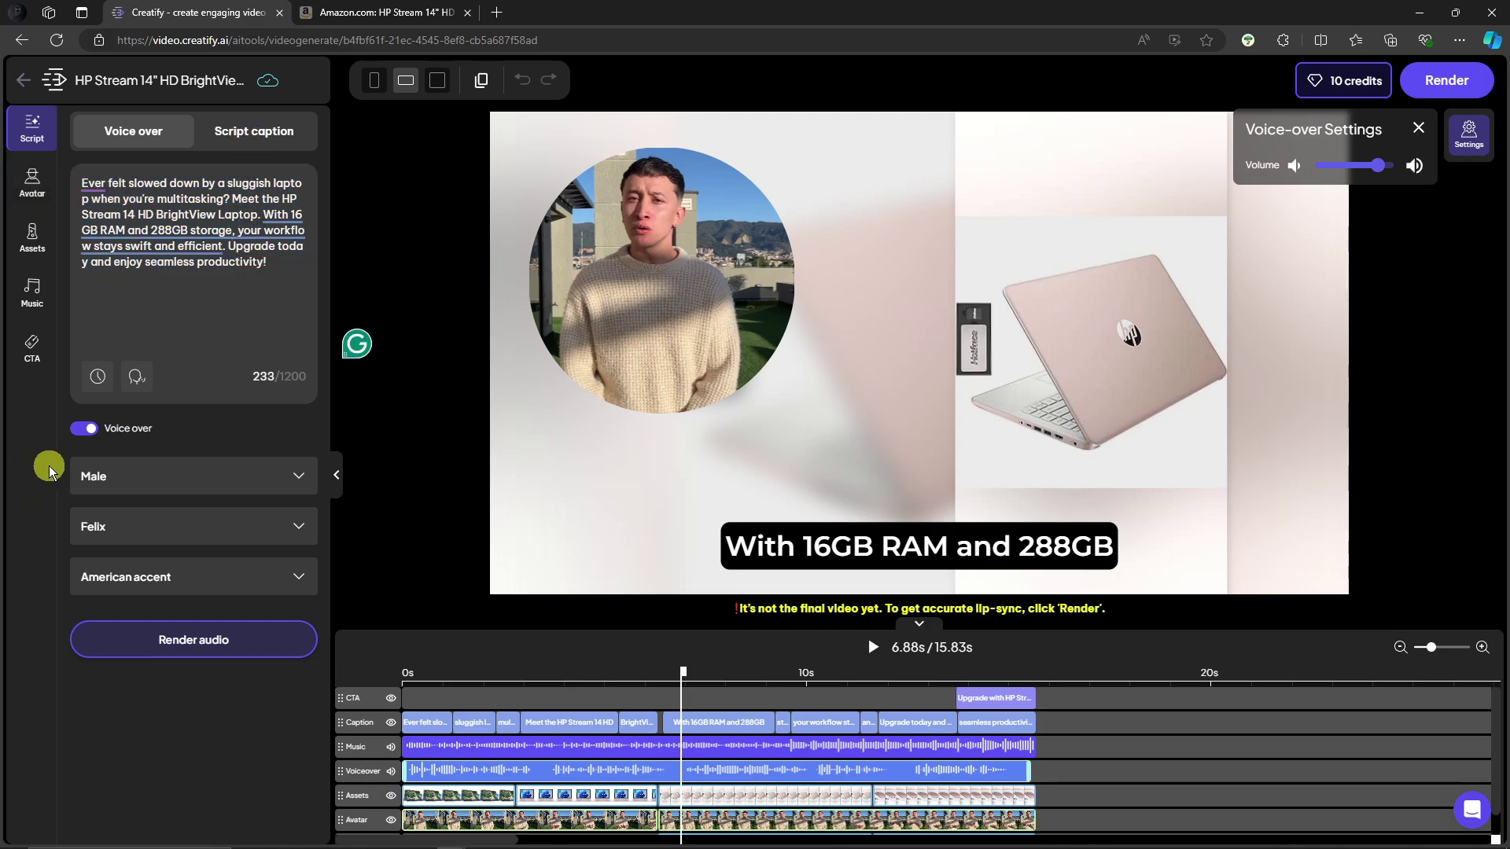
pyautogui.click(295, 476)
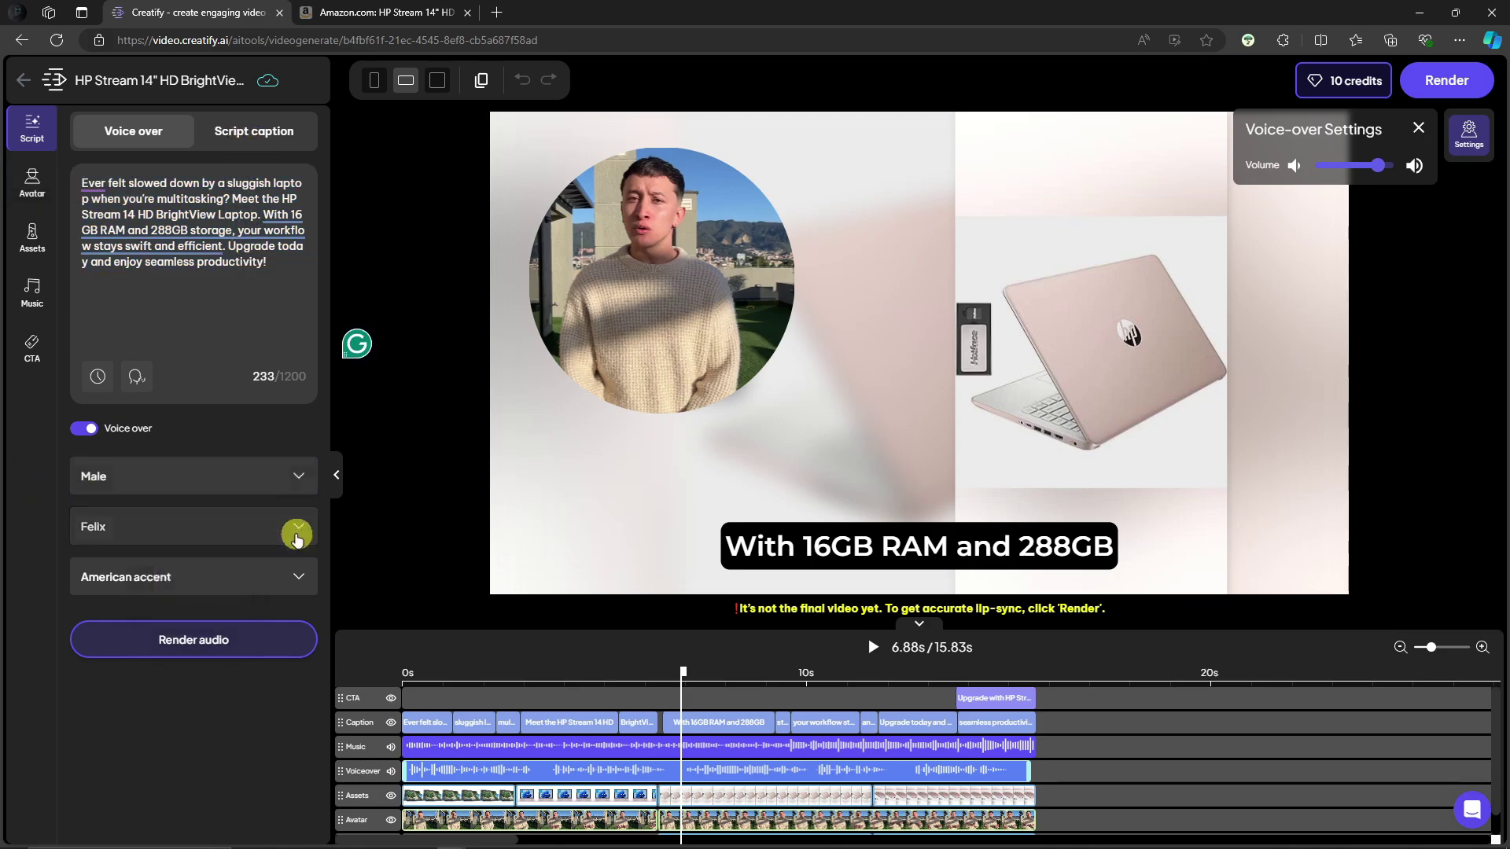
pyautogui.click(297, 532)
pyautogui.click(297, 536)
pyautogui.click(292, 574)
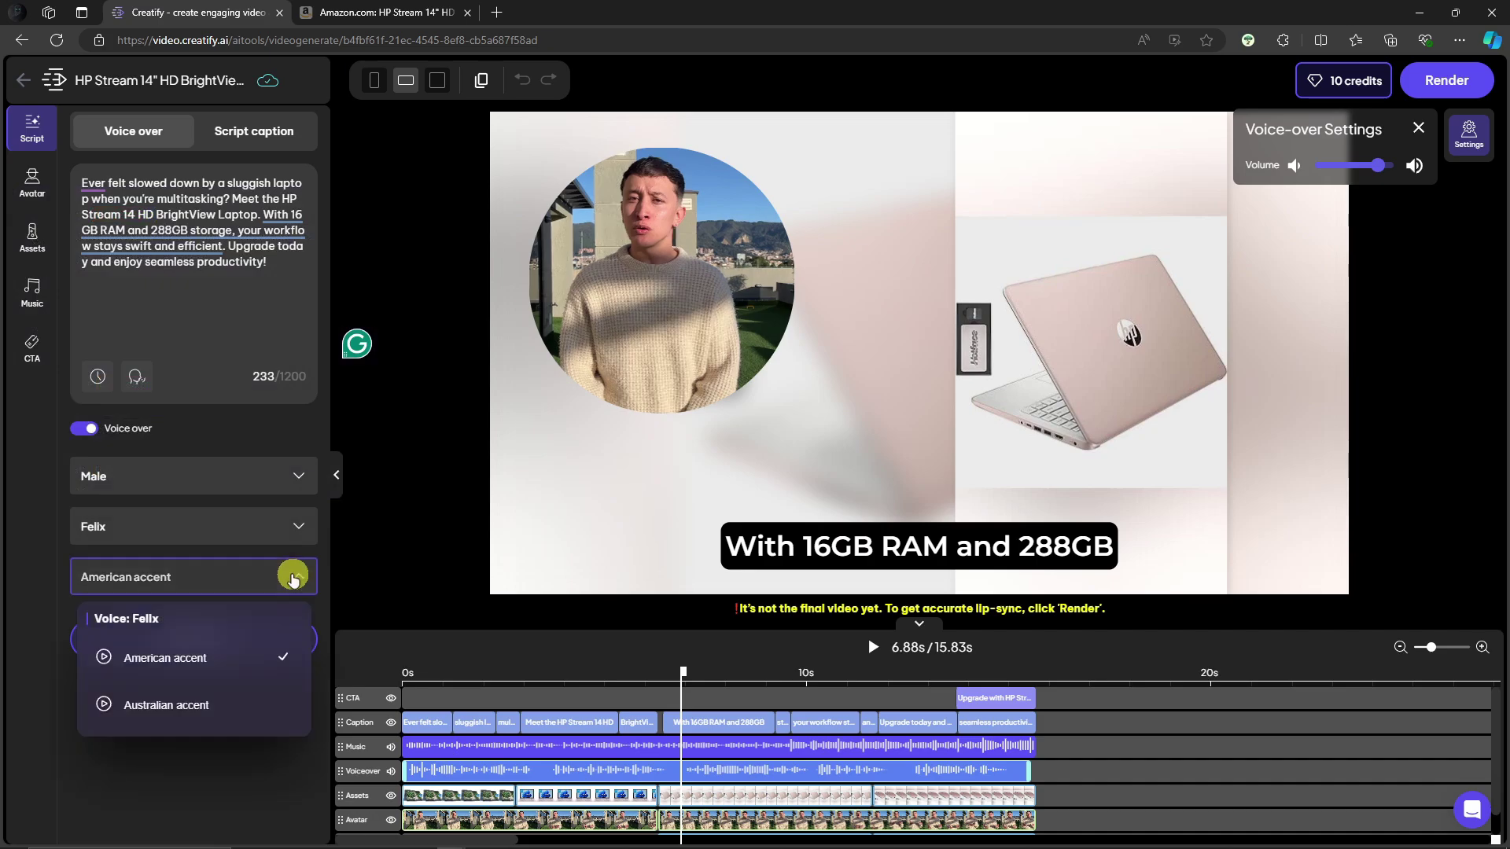
pyautogui.click(289, 577)
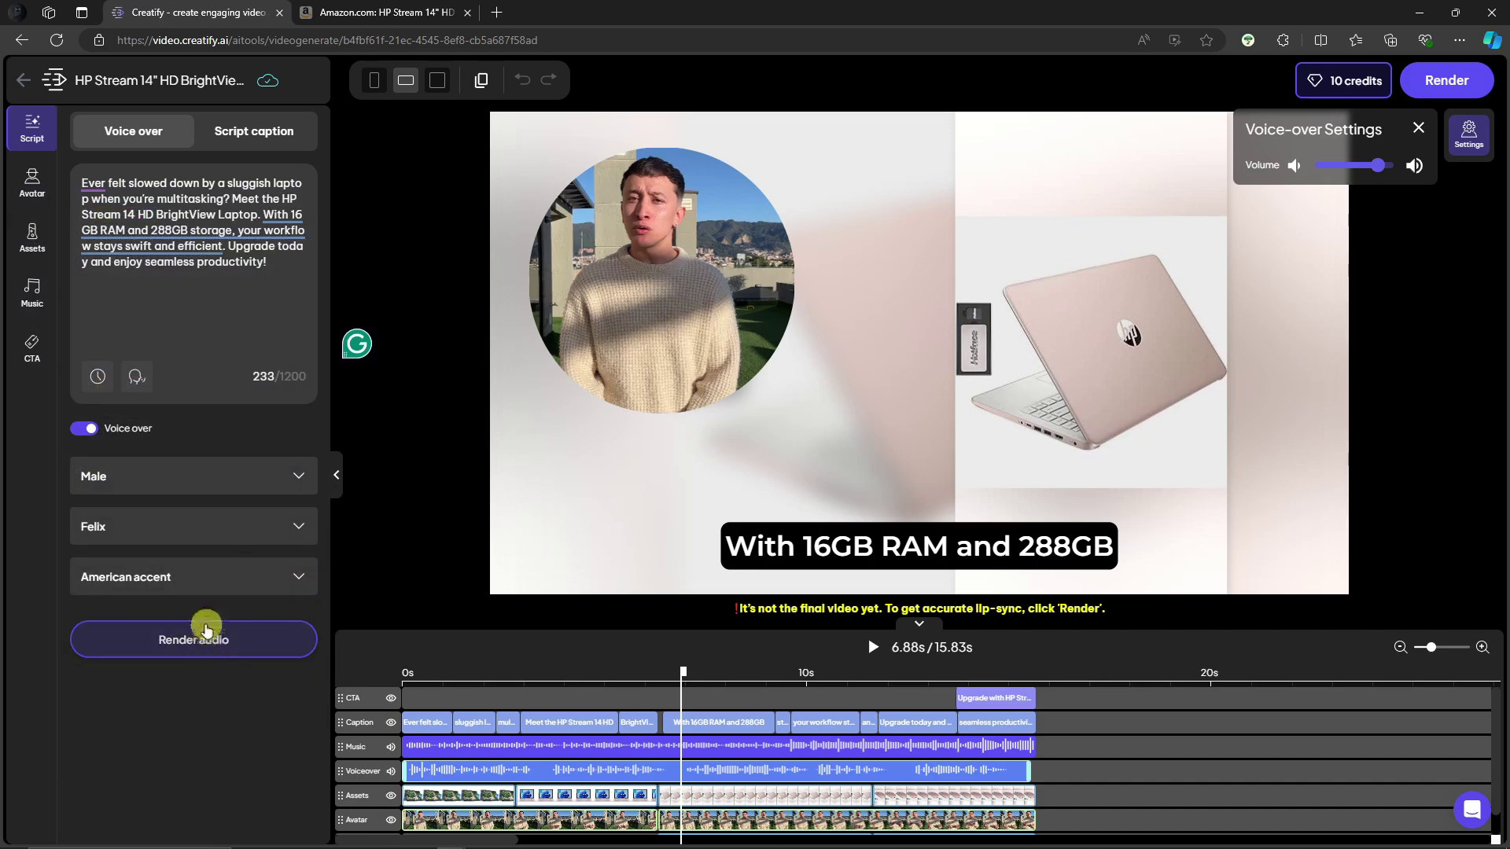
# Look through the script captions and give the first caption the red uppercase subtitle style
pyautogui.click(281, 135)
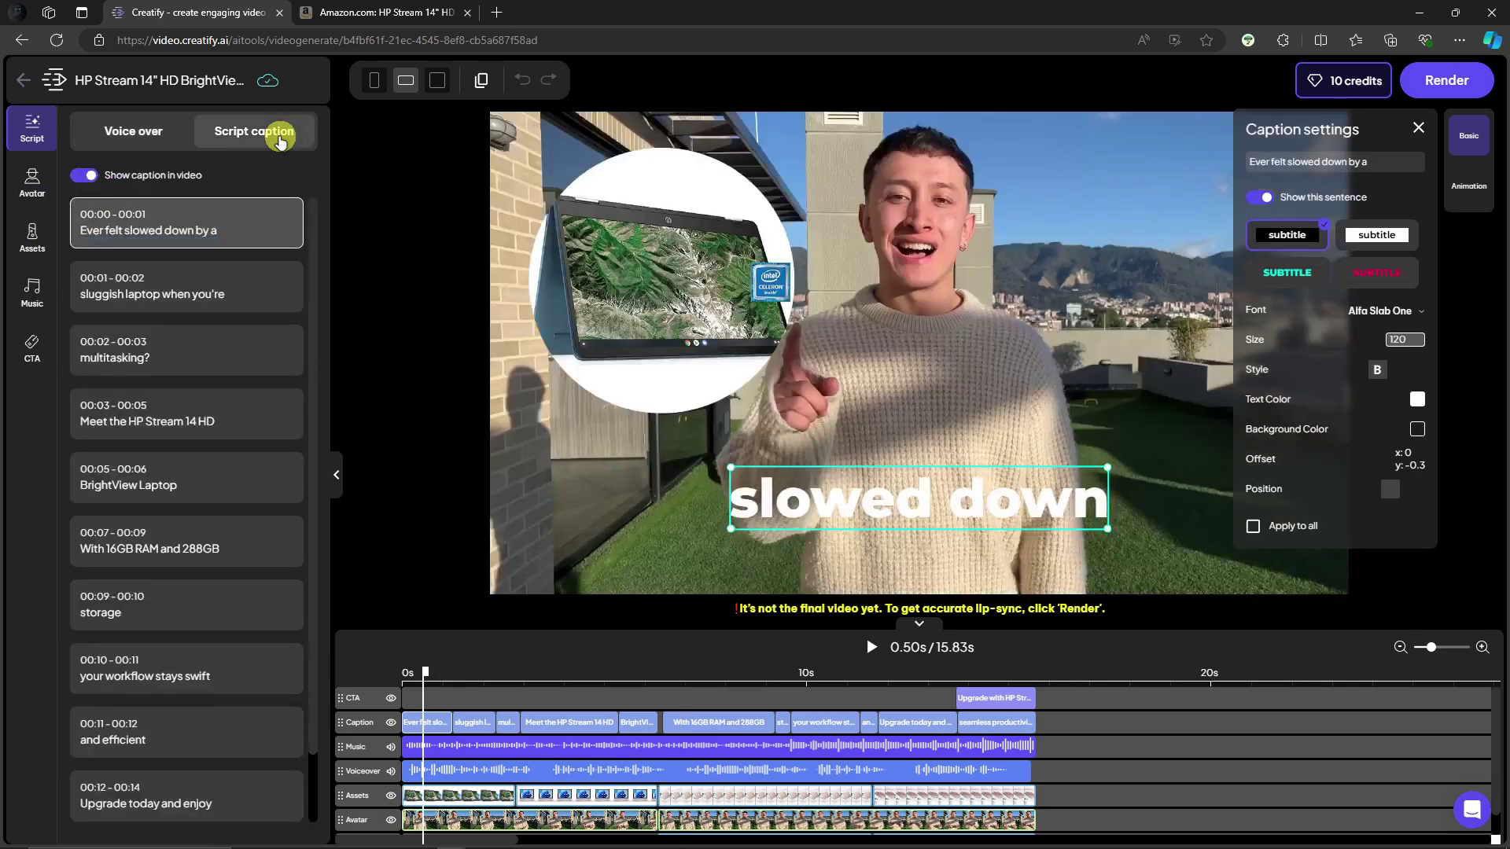
pyautogui.scroll(-1, 253, 389)
pyautogui.scroll(1, 253, 389)
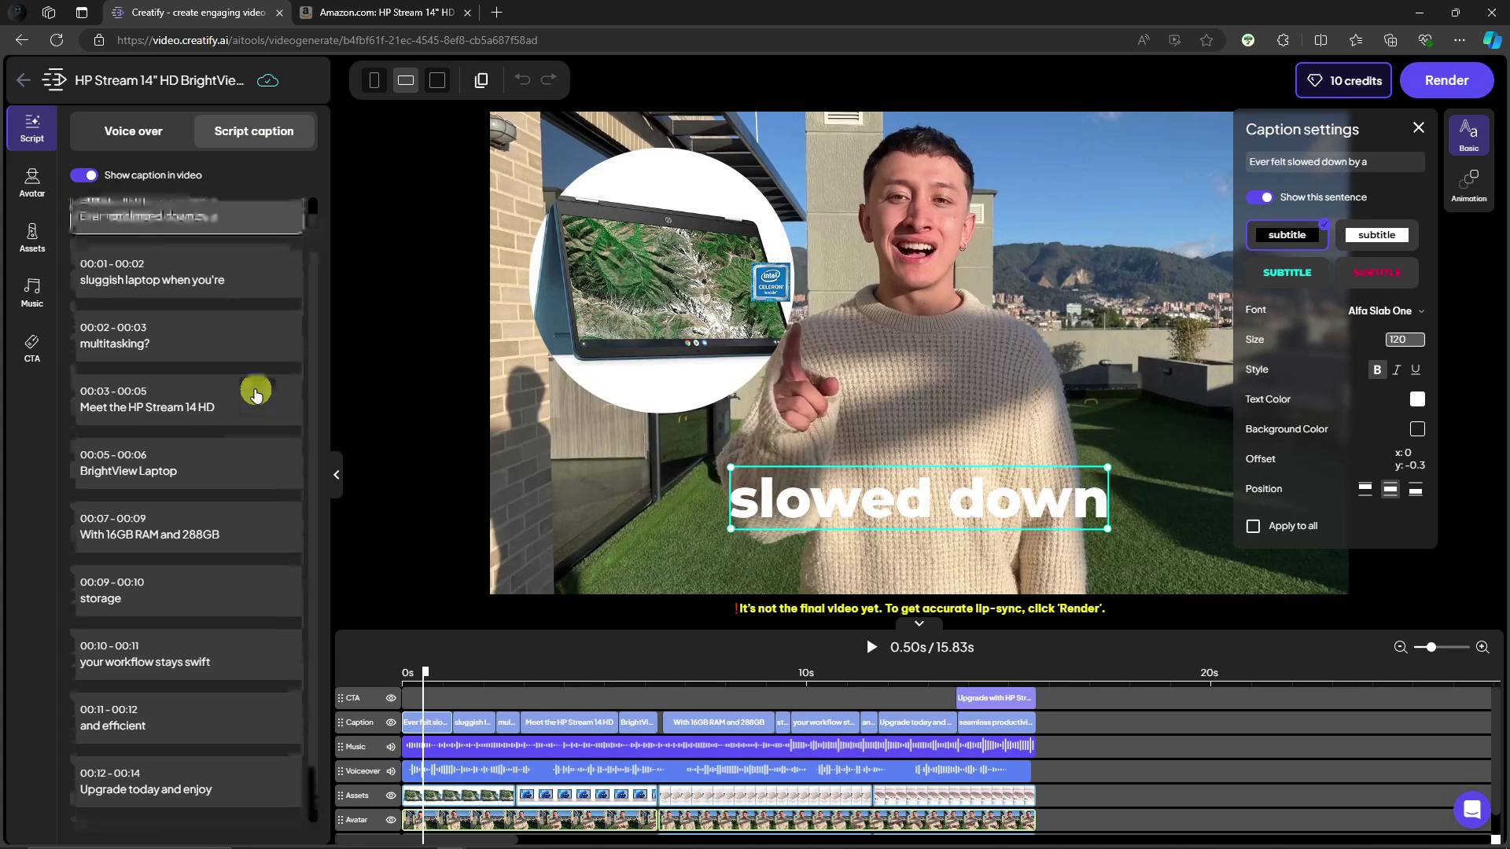
pyautogui.scroll(-1, 144, 481)
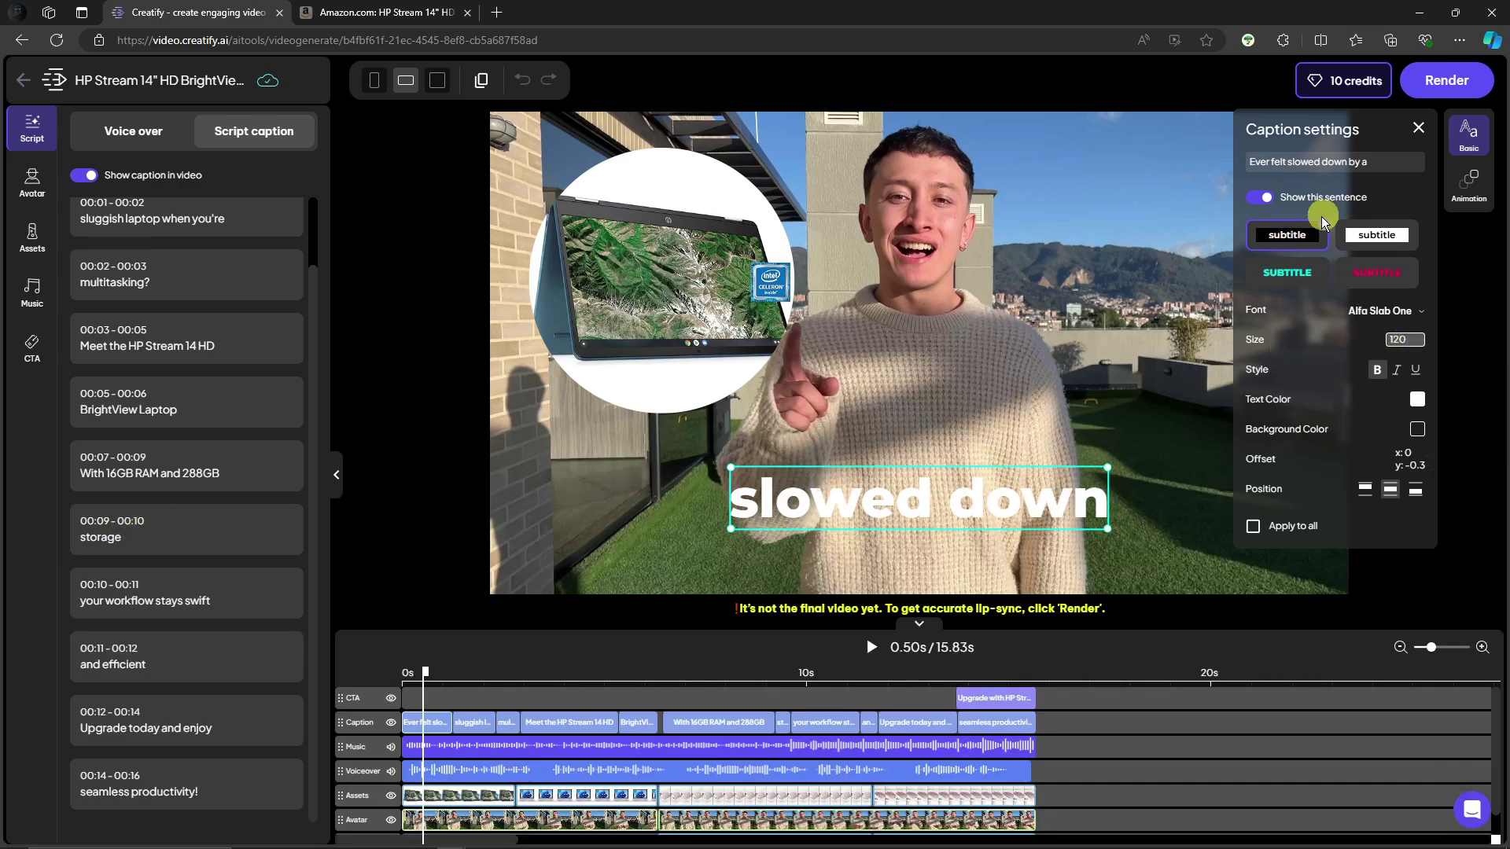
pyautogui.click(1354, 240)
pyautogui.click(1357, 272)
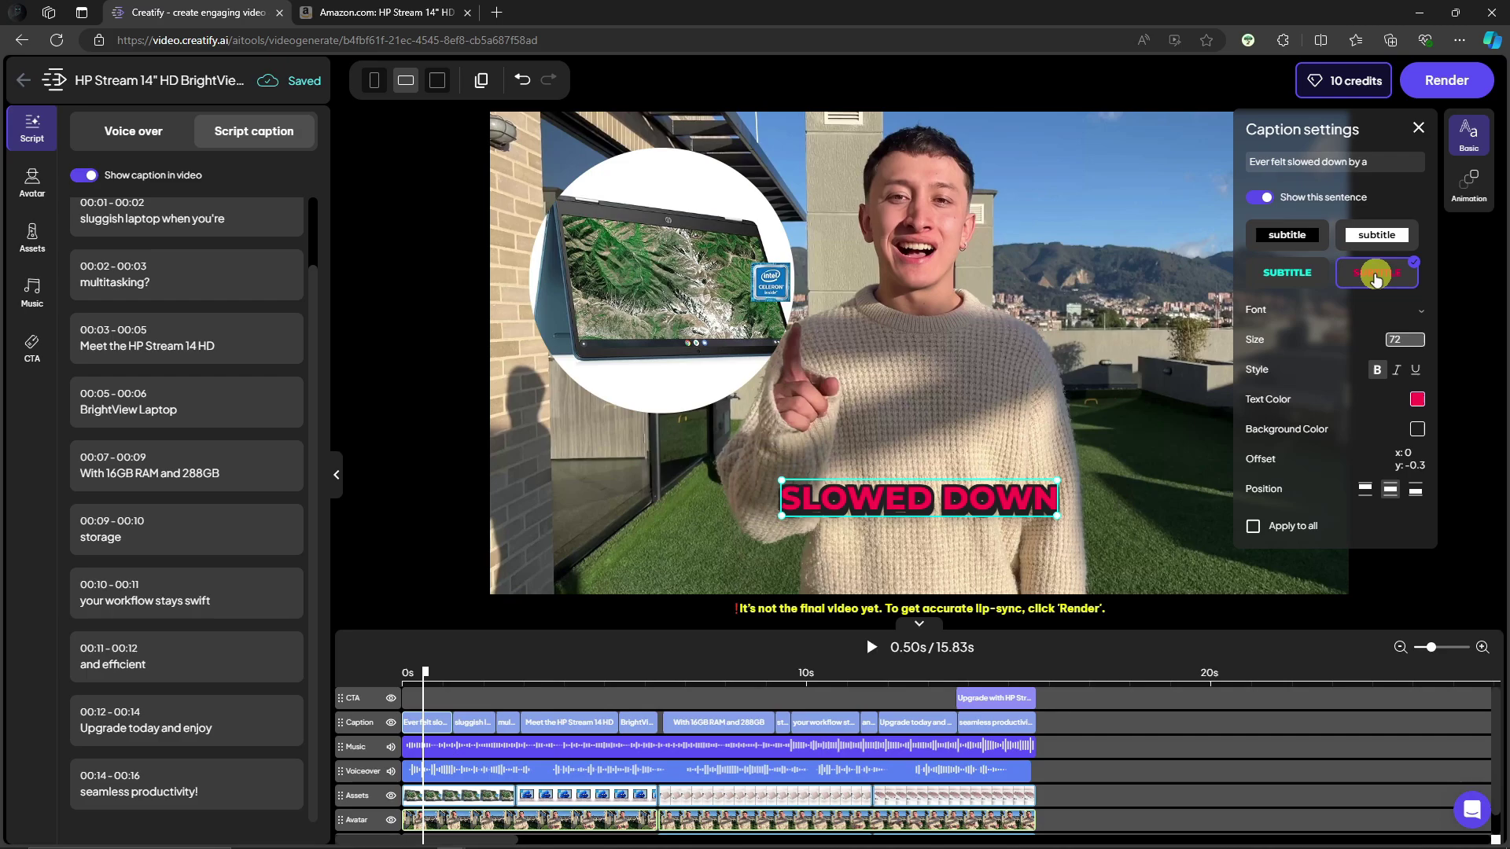
pyautogui.click(1317, 280)
pyautogui.click(1389, 280)
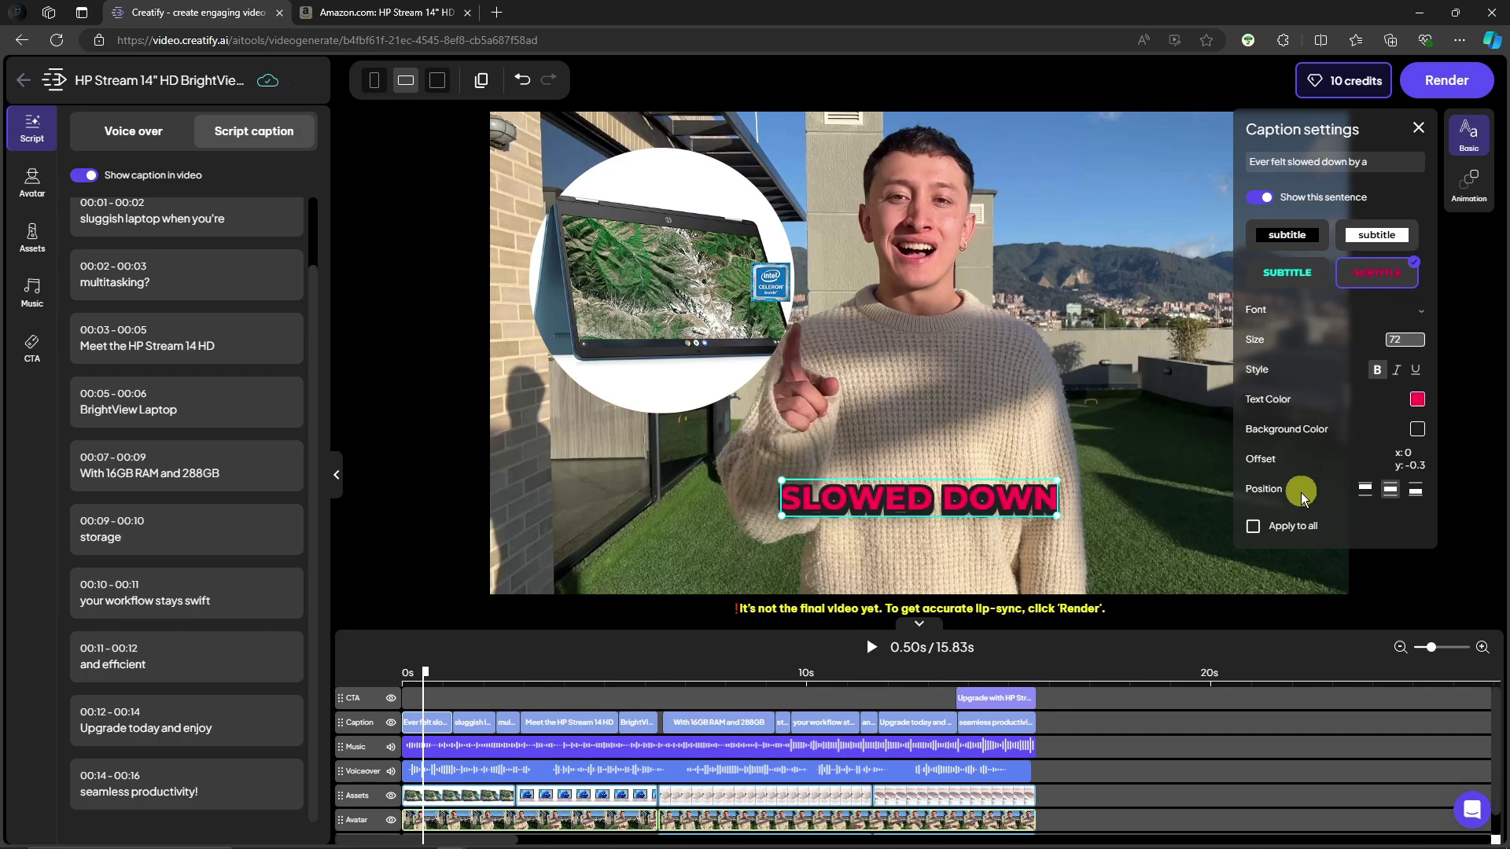
# Apply the caption style to all captions and request rendering of the video
pyautogui.click(1253, 526)
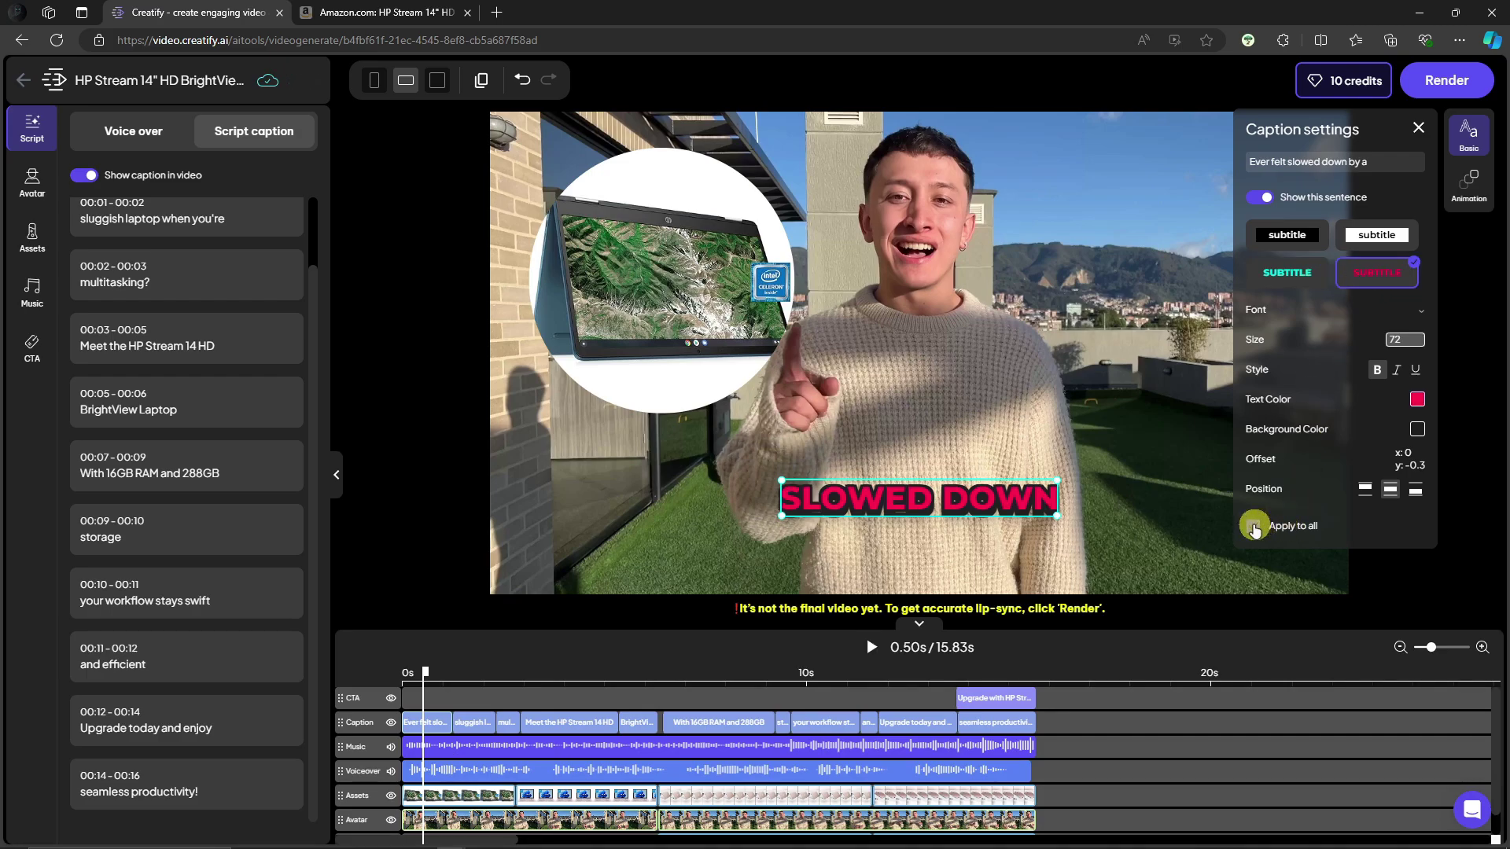
pyautogui.click(1252, 527)
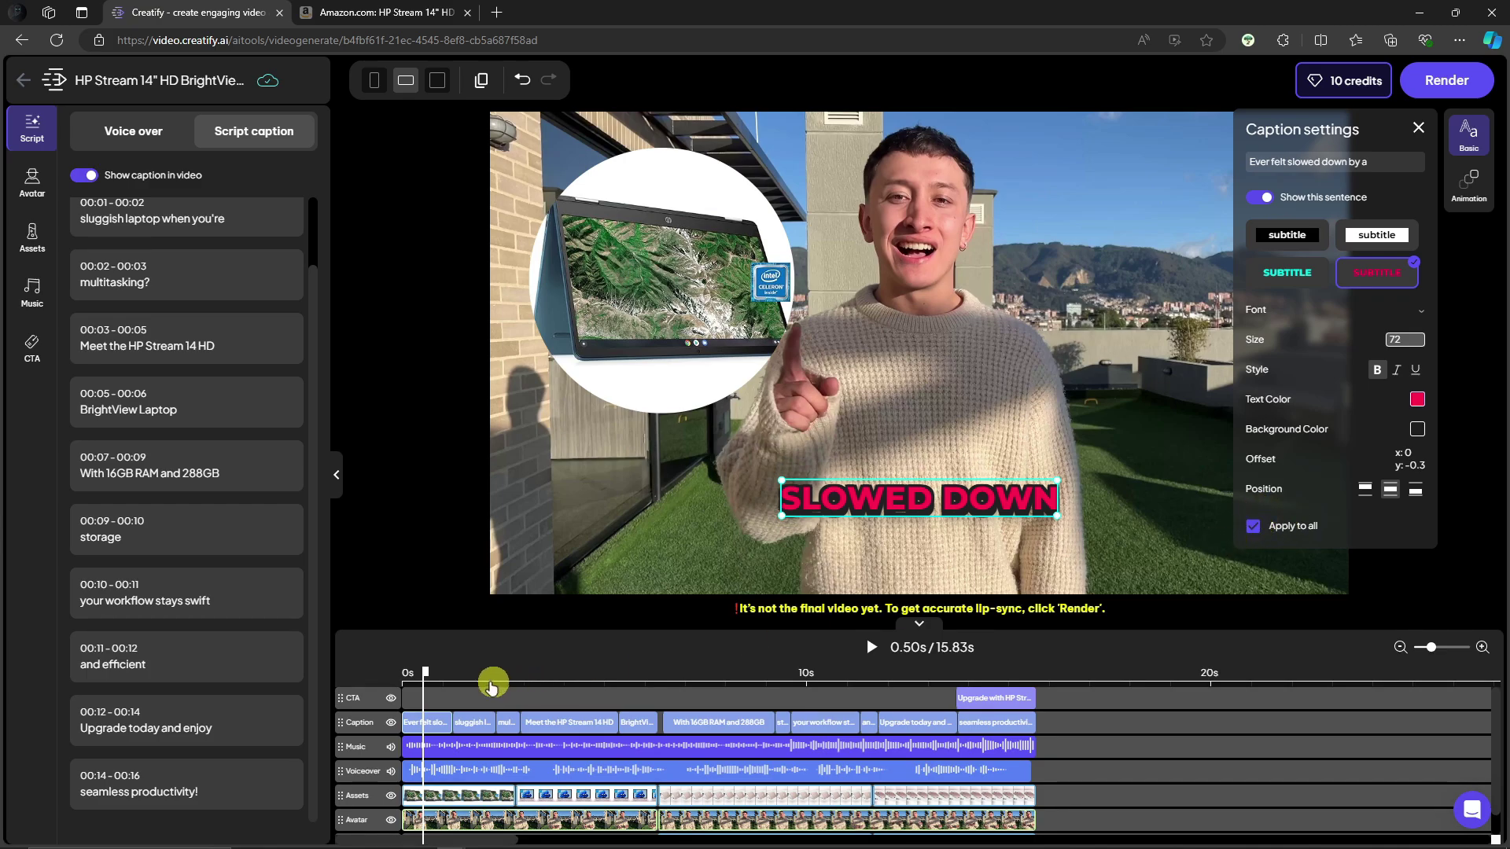
pyautogui.click(1419, 130)
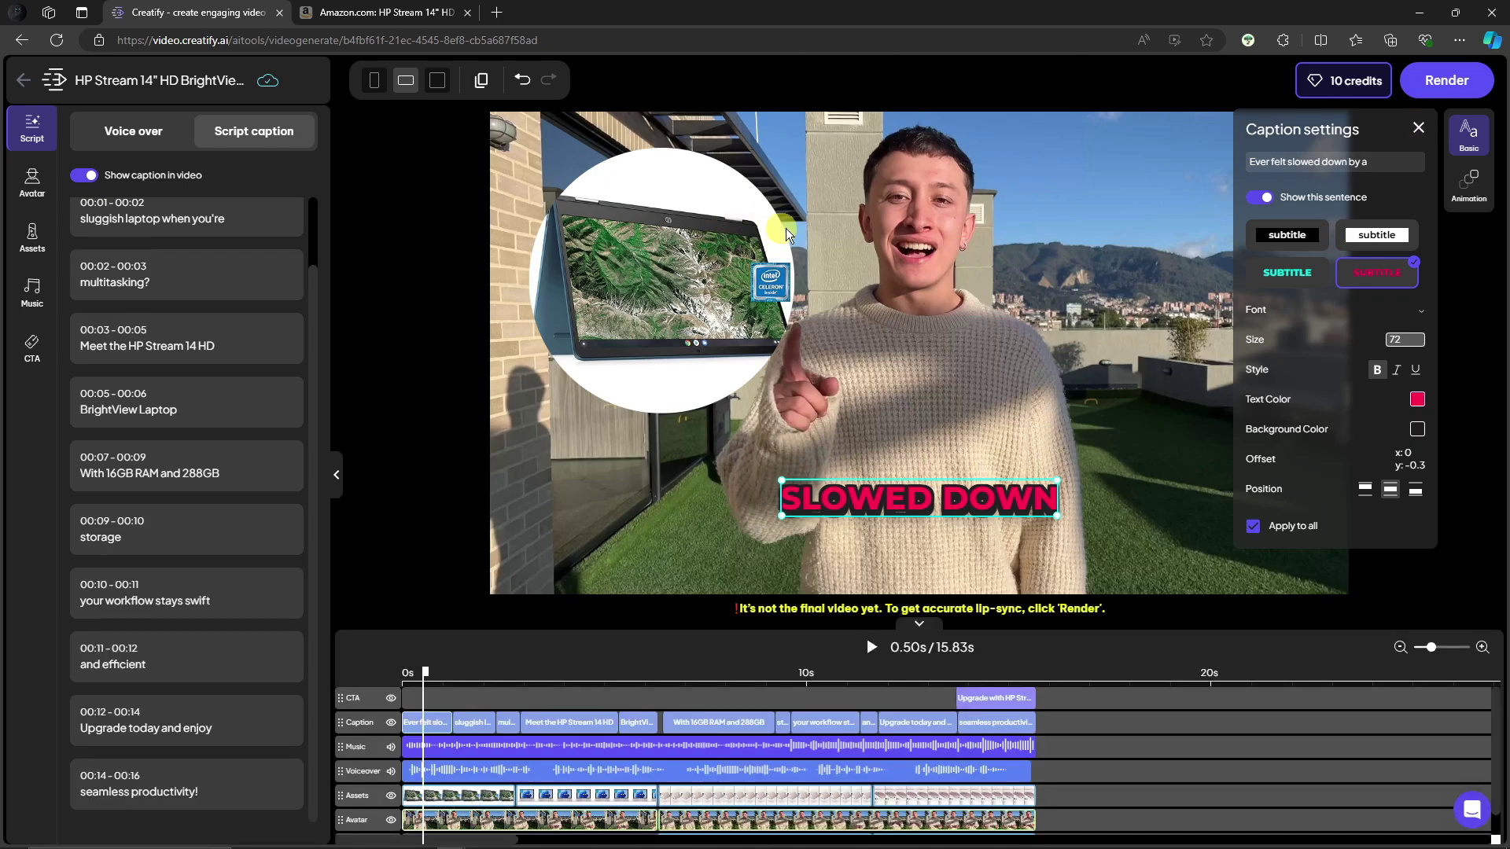
pyautogui.click(1449, 81)
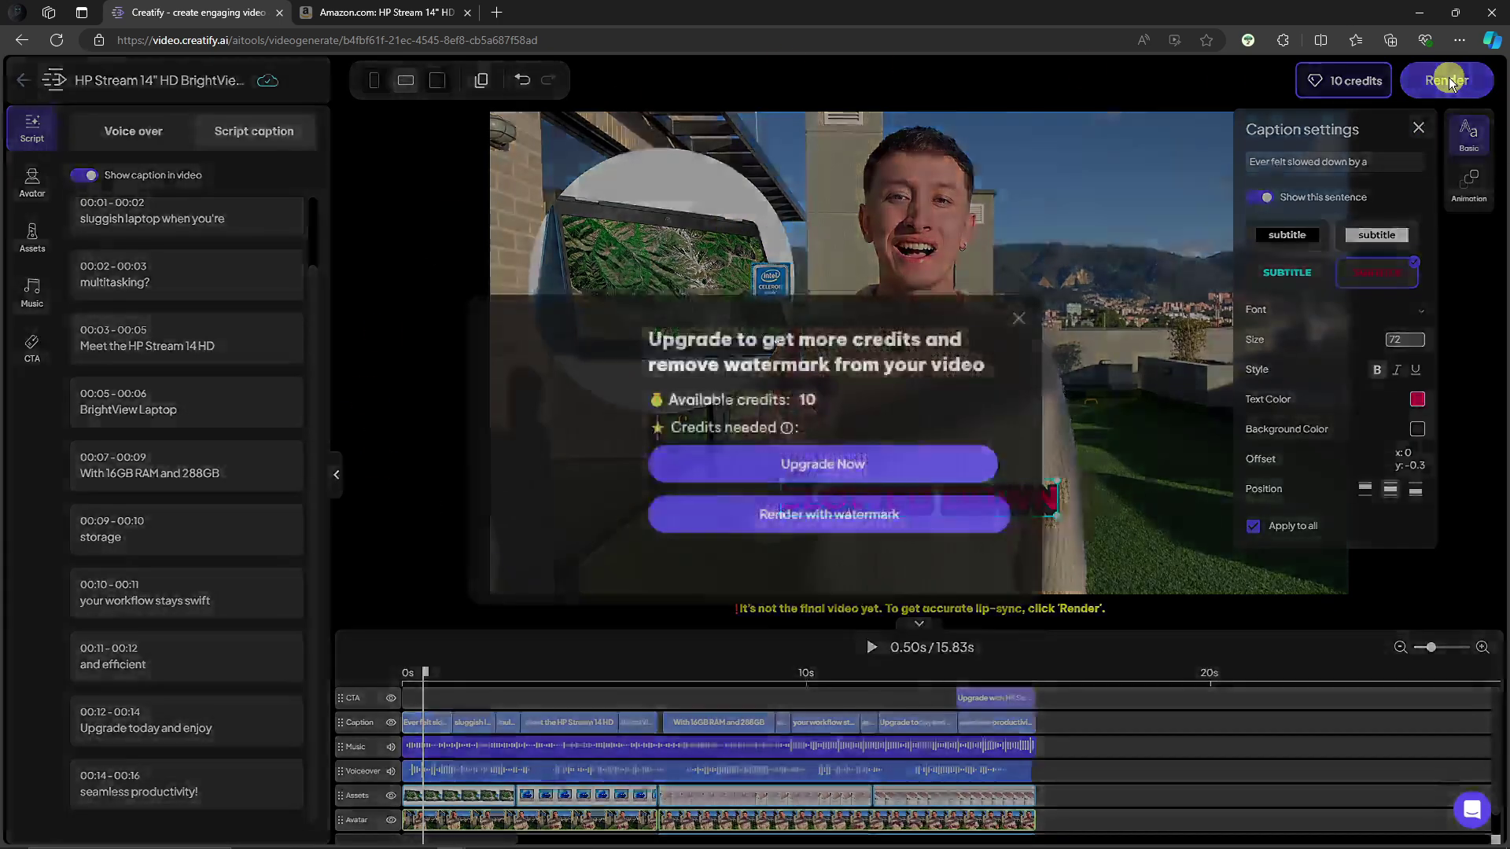